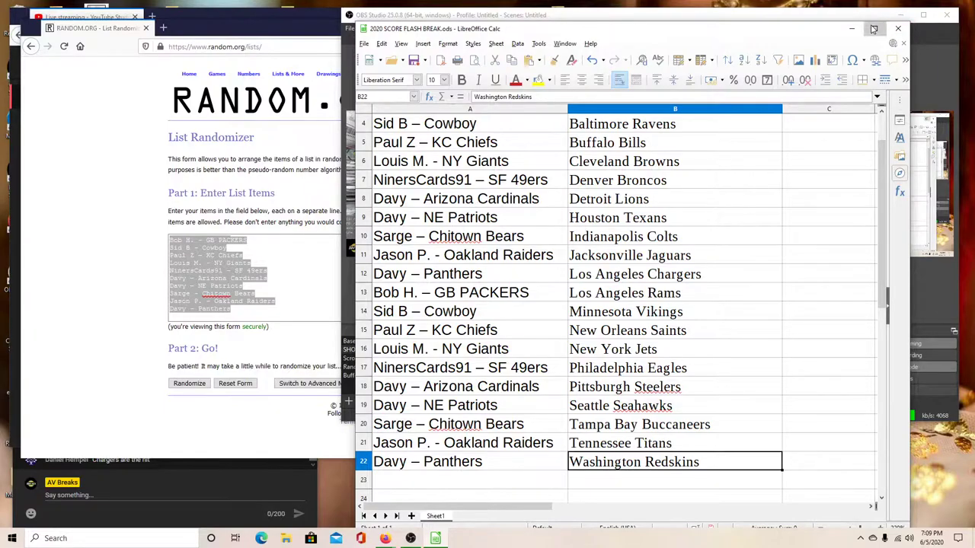
Maximize the spreadsheet window and look over the owner and random team lists from row 3 to row 22
click(874, 29)
scroll(59, 153, up, 1)
click(68, 139)
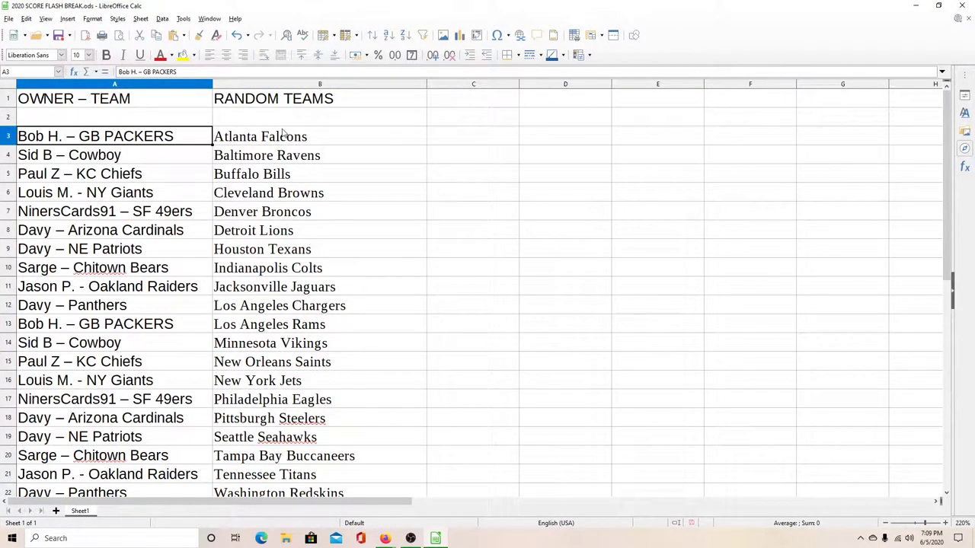
scroll(282, 134, down, 1)
scroll(278, 137, up, 1)
scroll(275, 141, down, 1)
scroll(274, 173, up, 1)
scroll(274, 173, down, 1)
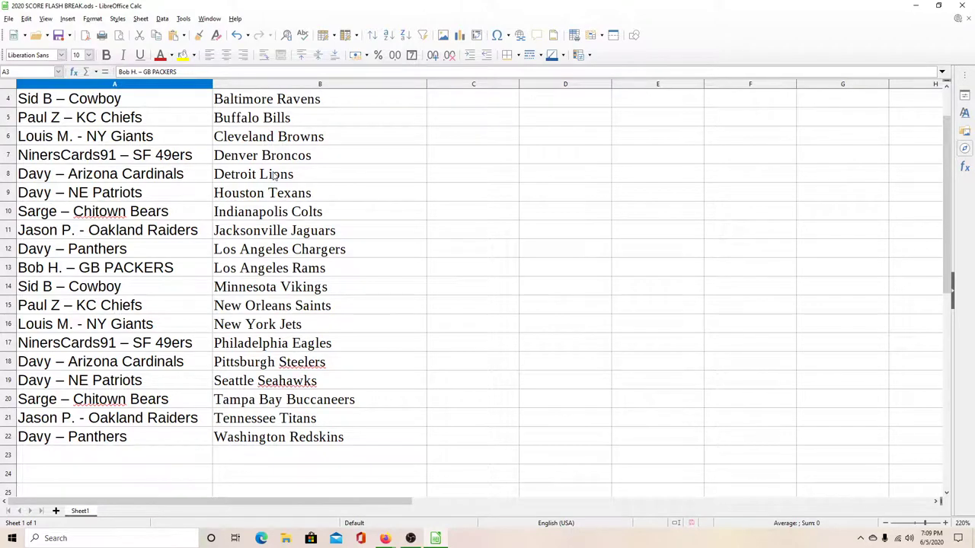
scroll(275, 173, up, 1)
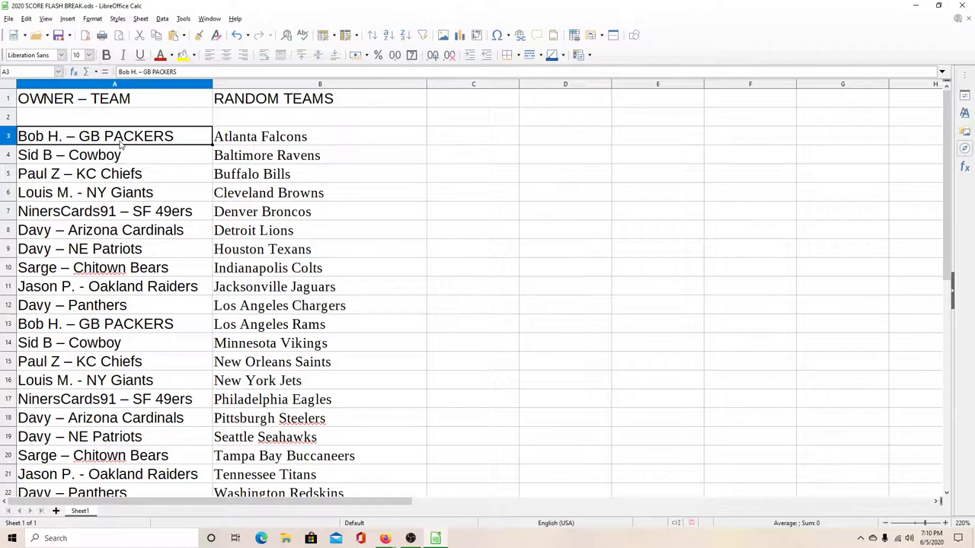
Review the owner–team entries in column A one by one, down to where the list repeats in row 13
click(109, 170)
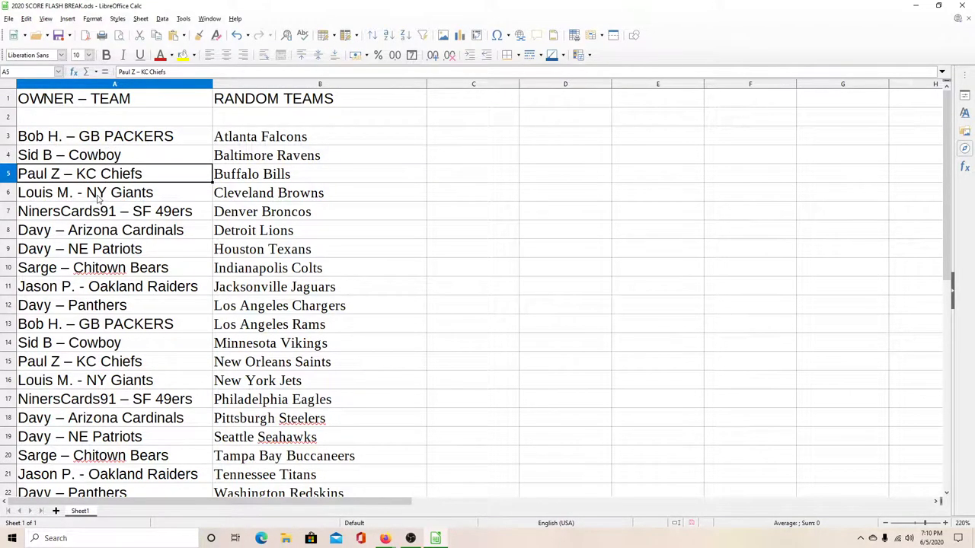
click(98, 197)
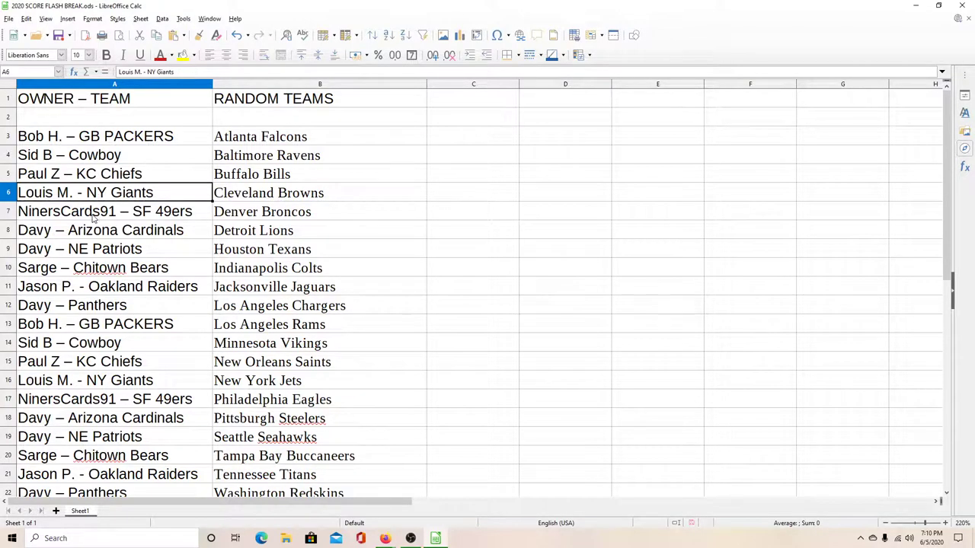
click(93, 216)
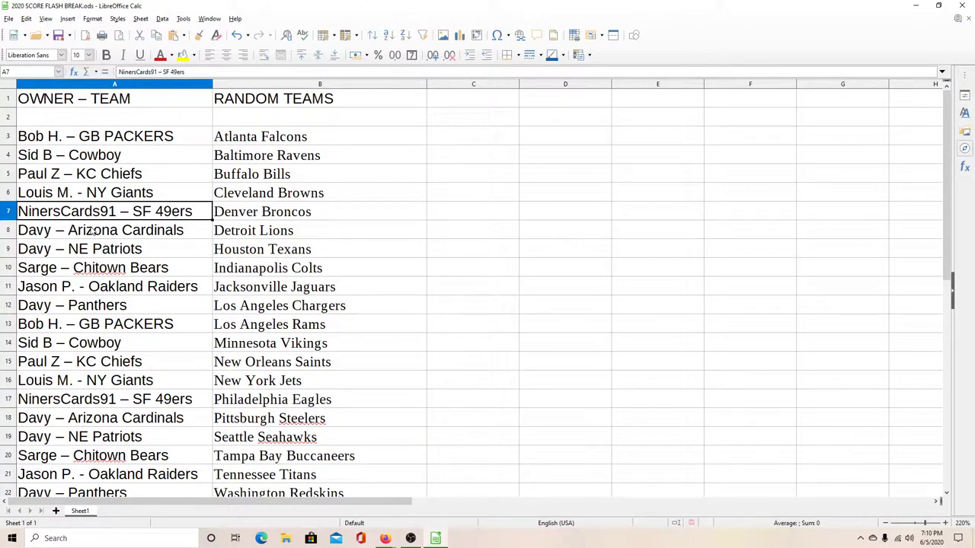
click(90, 230)
click(80, 255)
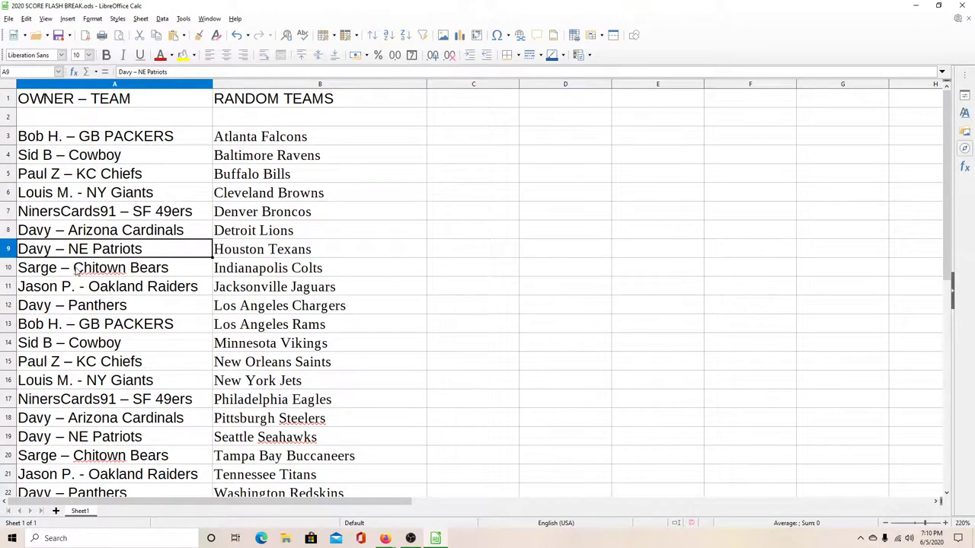
click(76, 272)
click(73, 293)
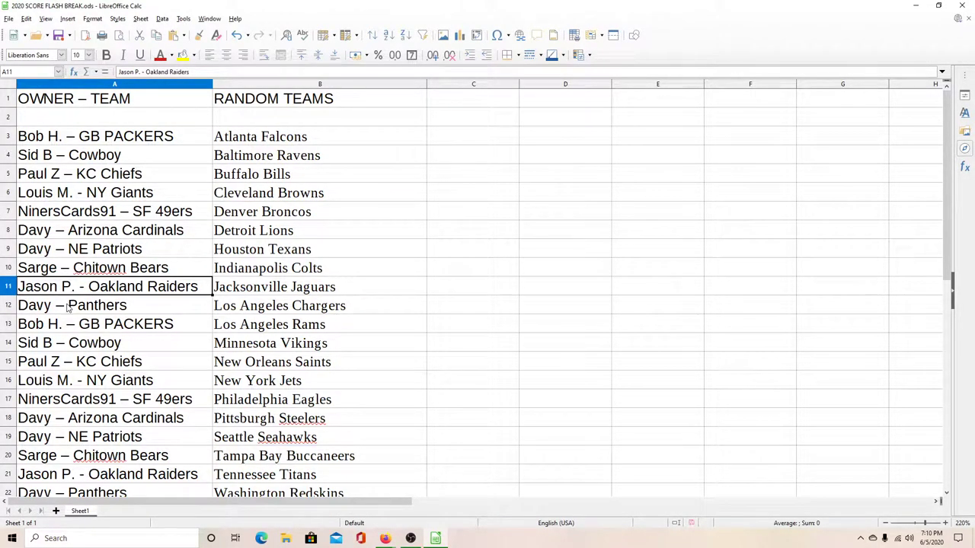
click(69, 307)
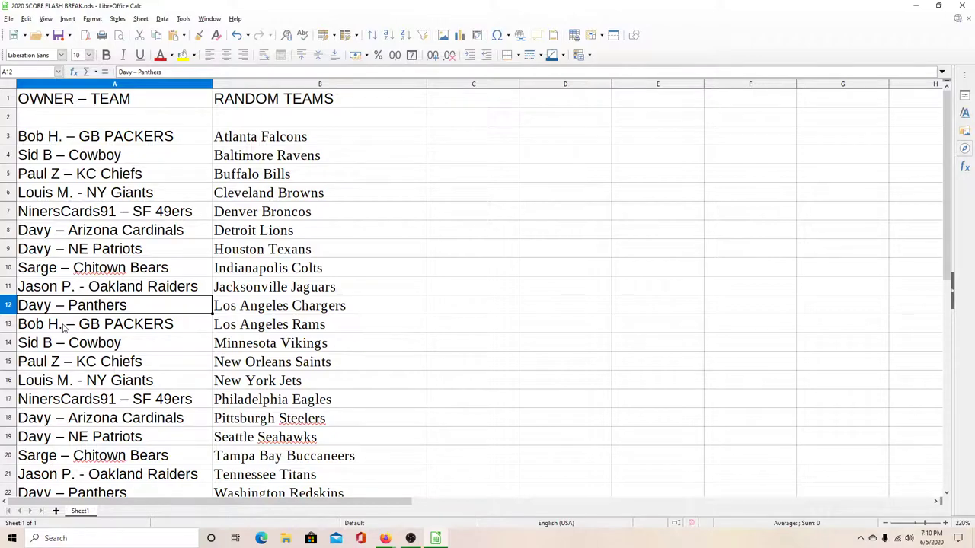
click(66, 326)
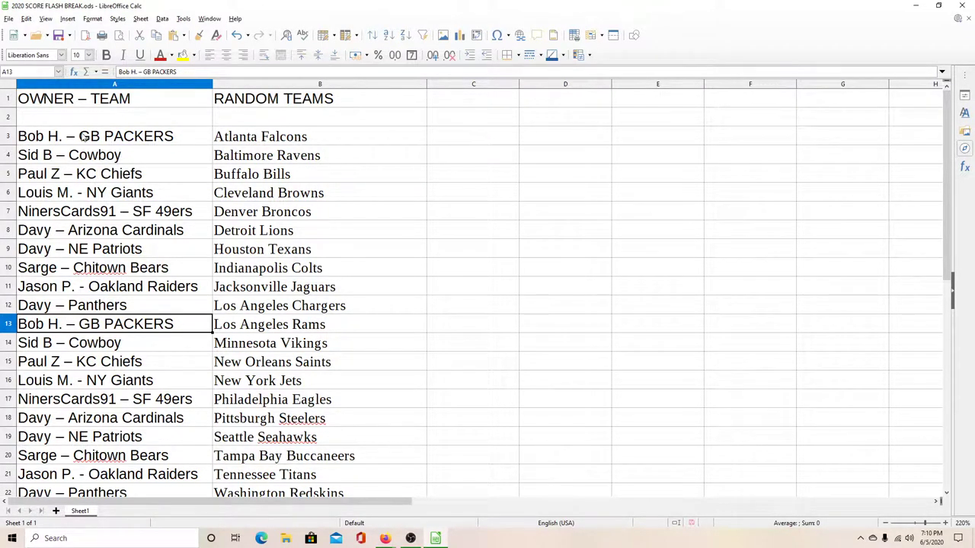
Copy the owner–team entries in A3:A22 and paste them over the list items in the RANDOM.ORG List Randomizer
drag(84, 136, 150, 336)
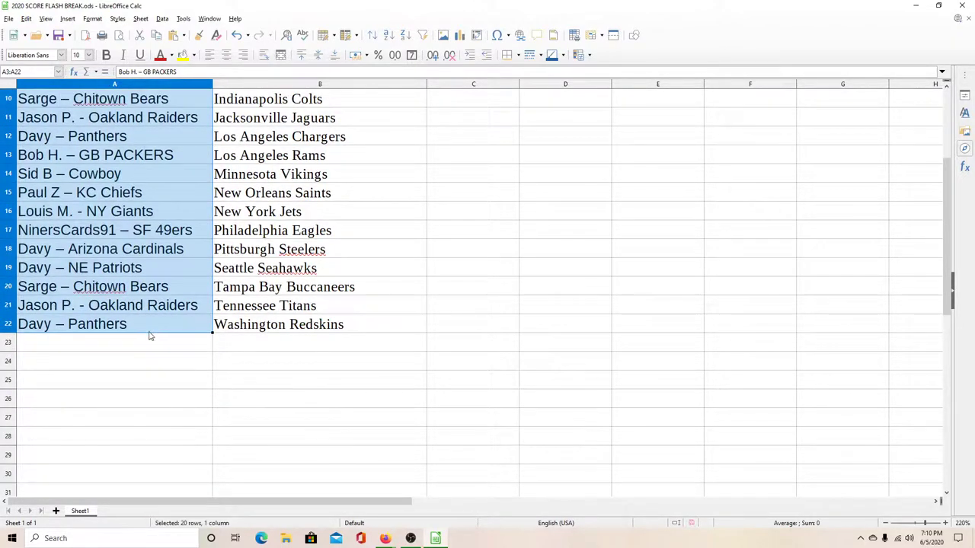
key(ctrl+c)
mouse_move(383, 539)
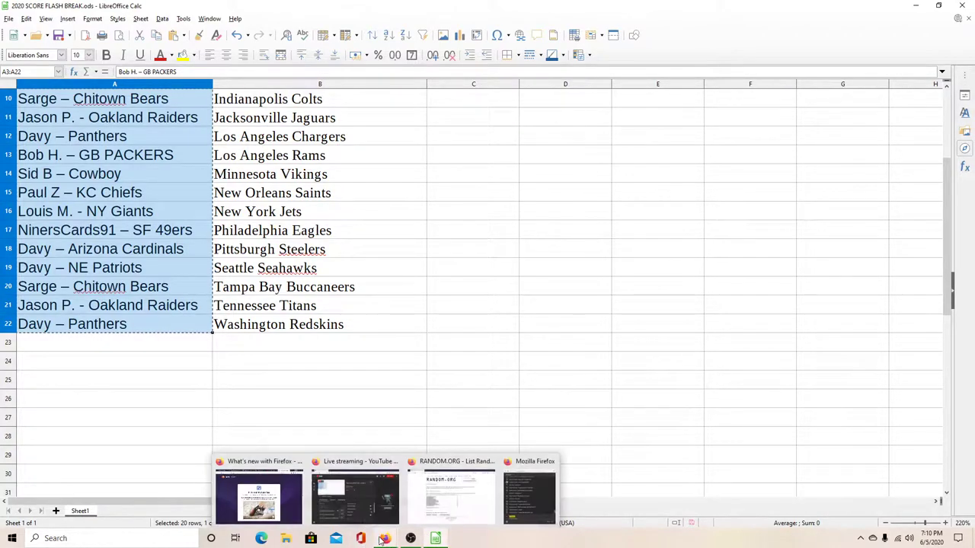
click(449, 495)
key(ctrl+v)
scroll(339, 297, up, 5)
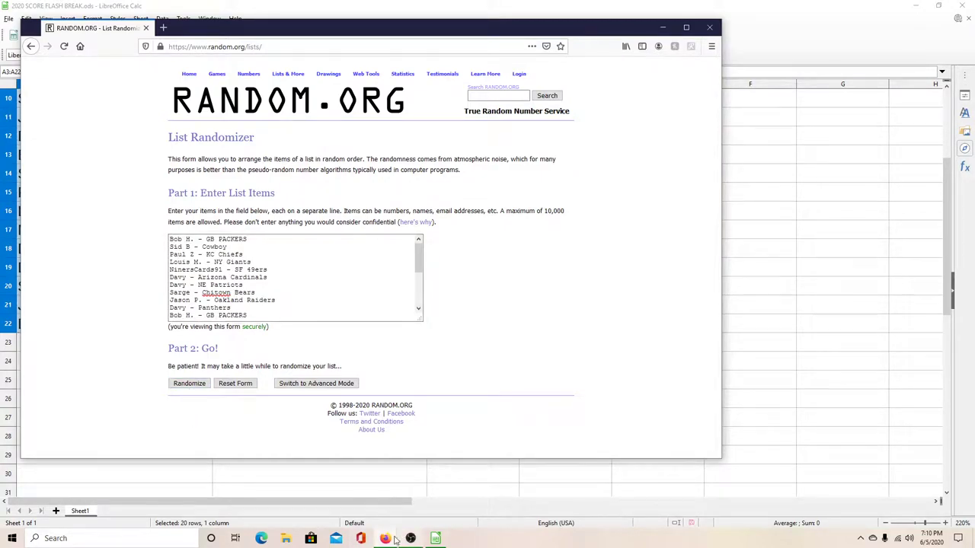
Bring up the live chat window, move it off the randomizer page, and return to the LibreOffice Calc spreadsheet
mouse_move(385, 538)
click(529, 495)
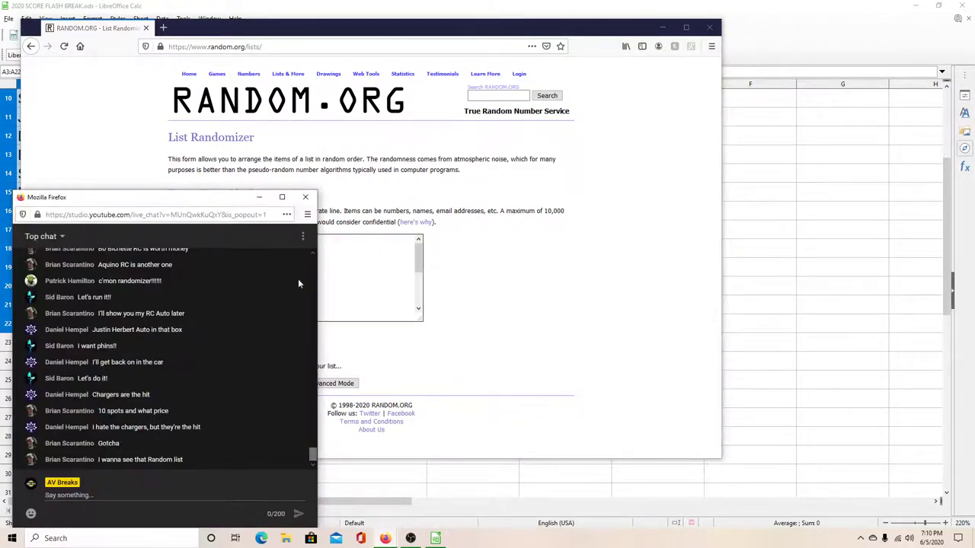
drag(145, 204, 757, 190)
click(792, 39)
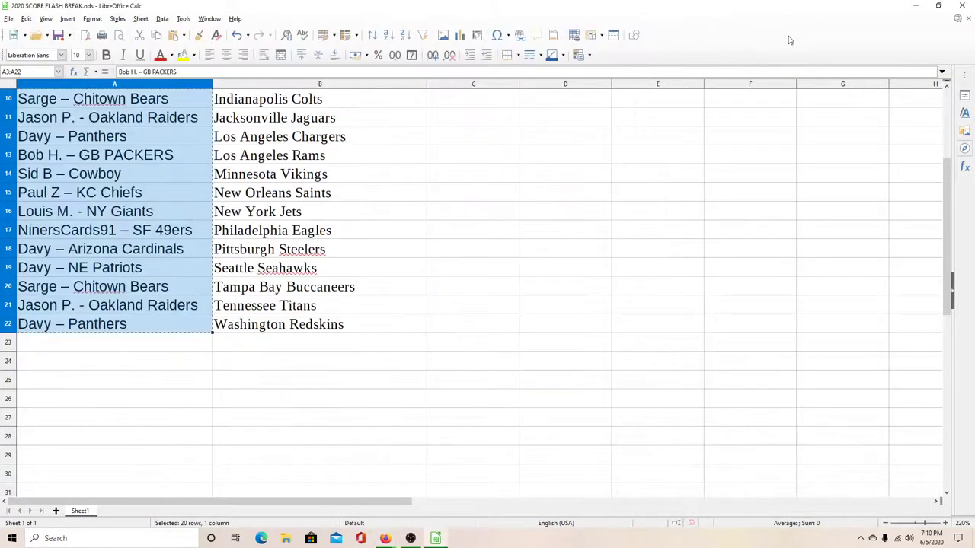
Review the random teams in column B one by one, from Atlanta Falcons in row 3 to Washington Redskins in row 22
click(318, 228)
scroll(318, 228, up, 3)
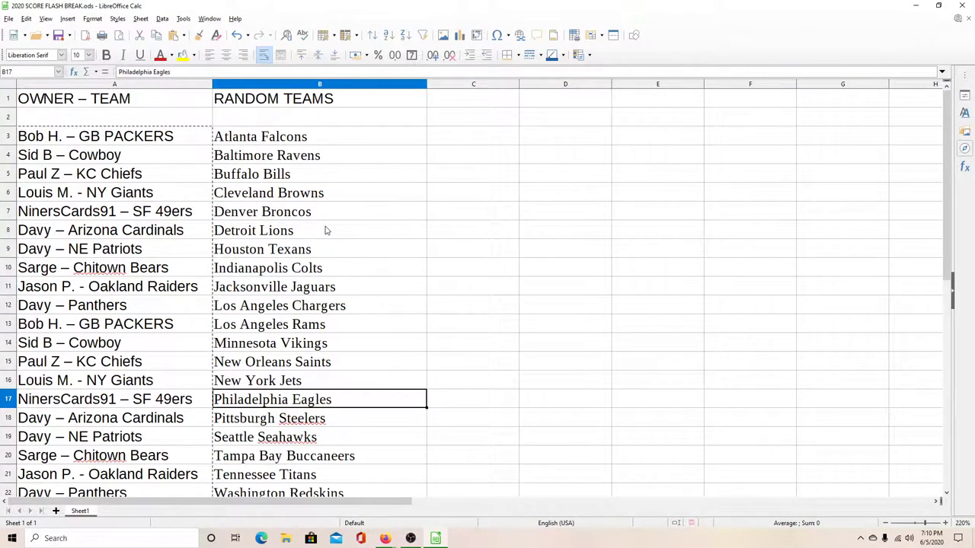
click(305, 136)
click(298, 156)
click(296, 174)
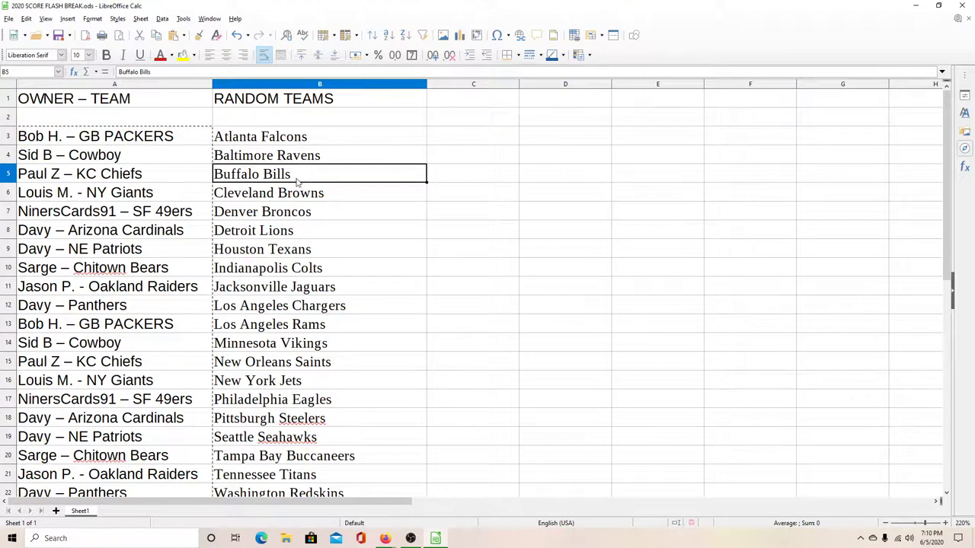
click(293, 194)
click(291, 215)
click(280, 248)
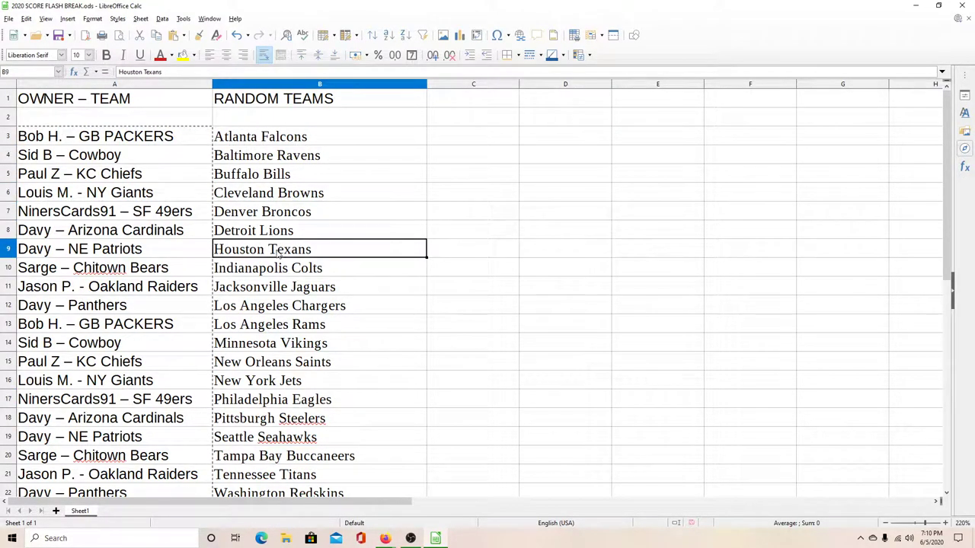
click(278, 271)
click(278, 290)
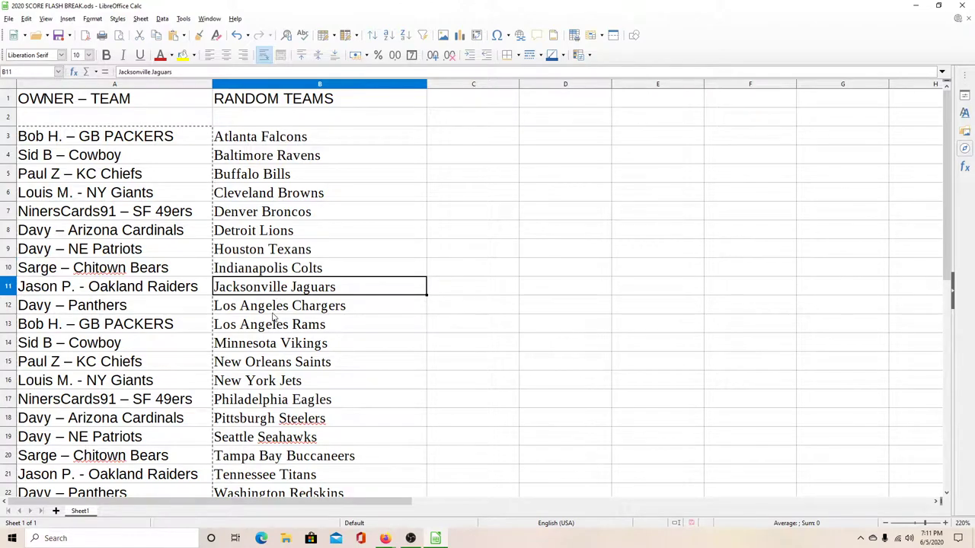
click(272, 326)
click(266, 342)
scroll(268, 346, down, 1)
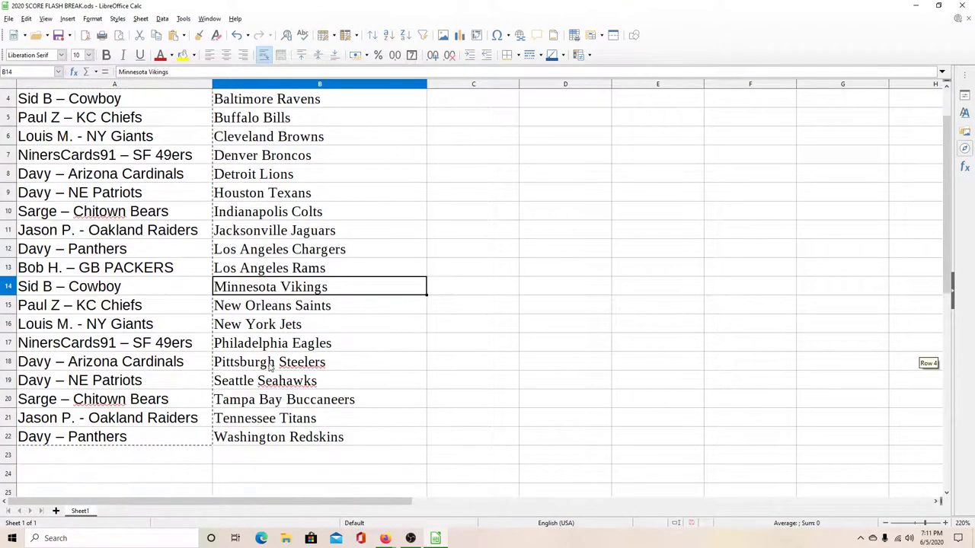
click(268, 308)
click(269, 321)
click(267, 340)
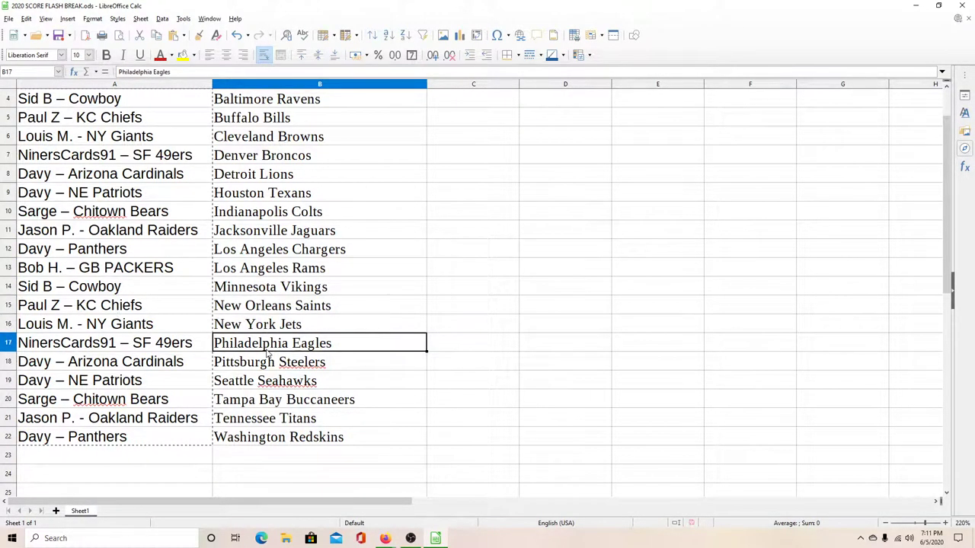
click(264, 369)
click(265, 382)
click(266, 401)
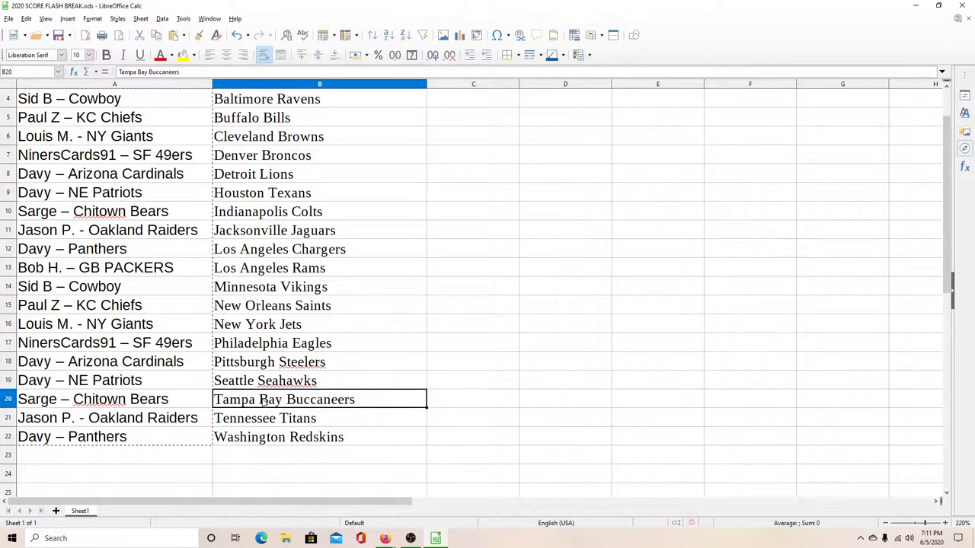
click(266, 424)
click(258, 444)
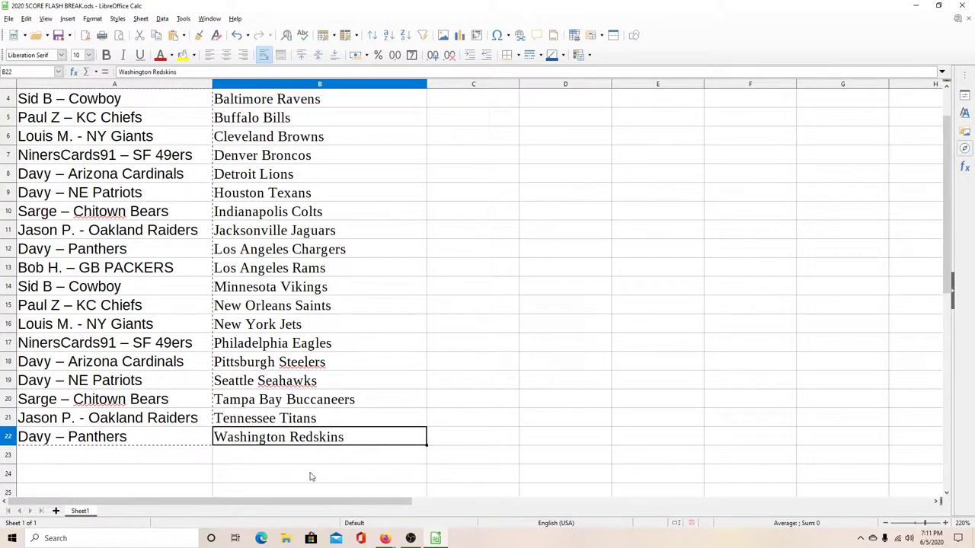
scroll(312, 457, down, 1)
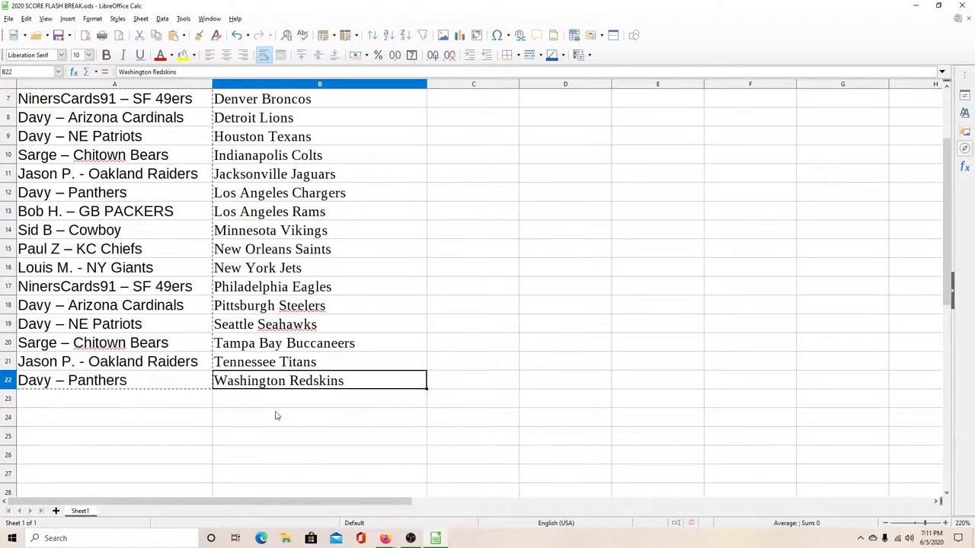
click(272, 402)
key(ctrl+v)
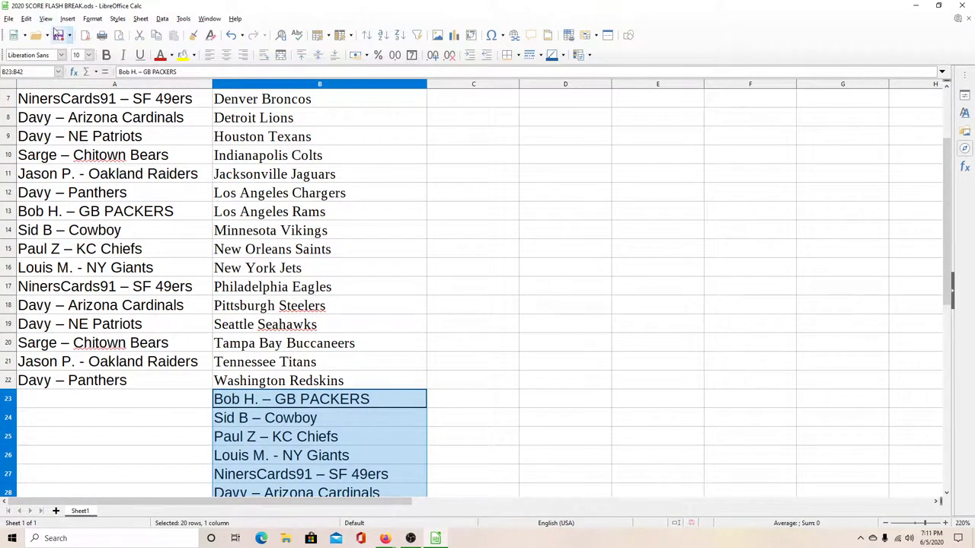
click(31, 24)
click(38, 32)
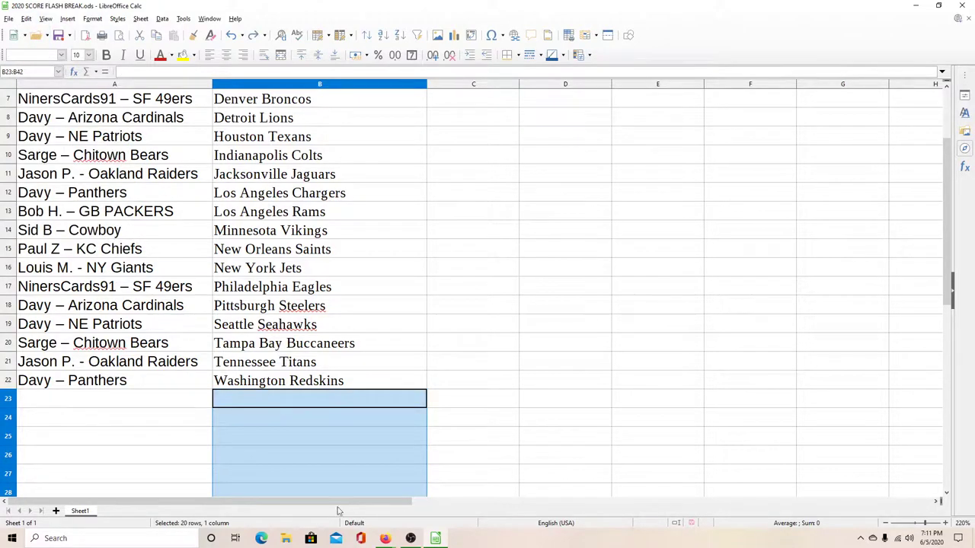
Enter "Bengals -1" in cell B24 and "Dolphins – 2" in cell B25, below the random teams
click(292, 424)
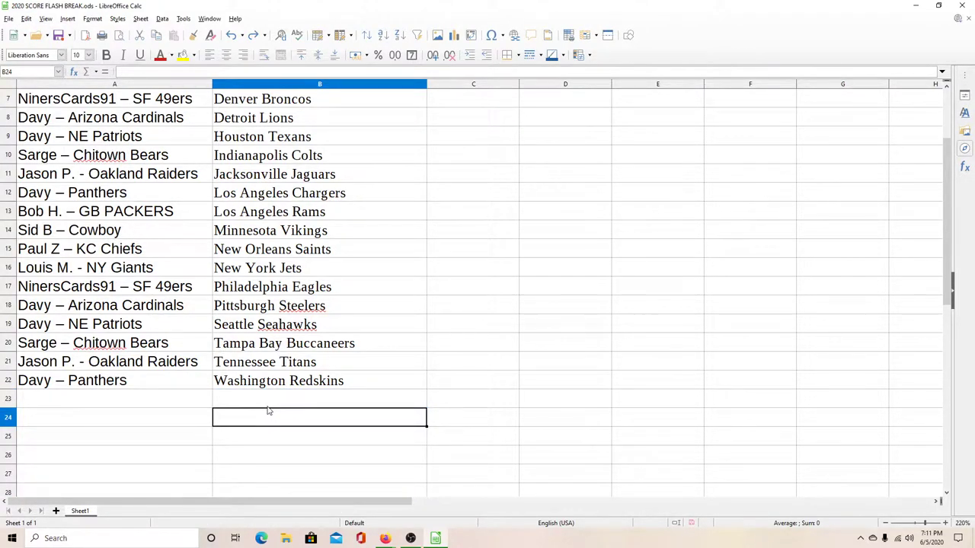
text(Bengl)
key(BackSpace)
text(a)
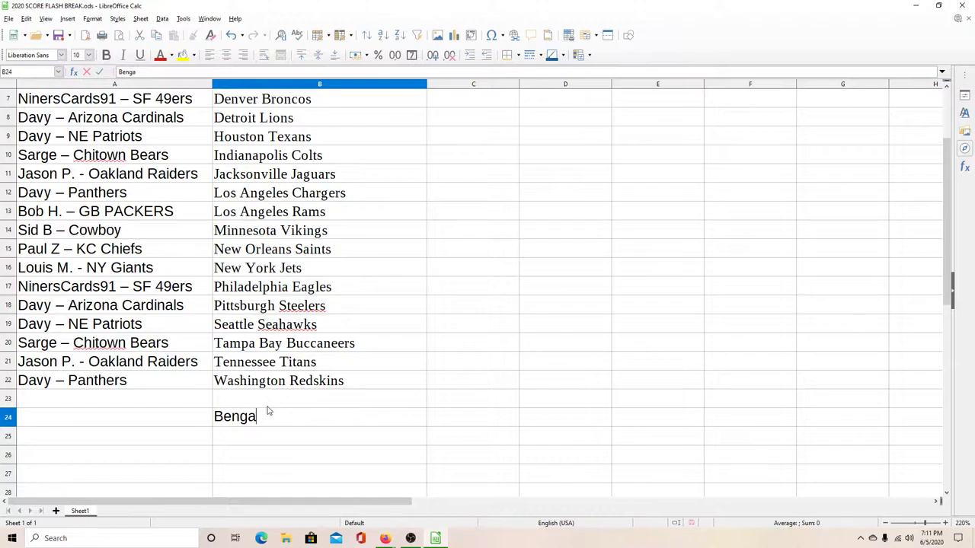
text(ls -1)
key(Return)
text(Dolphins)
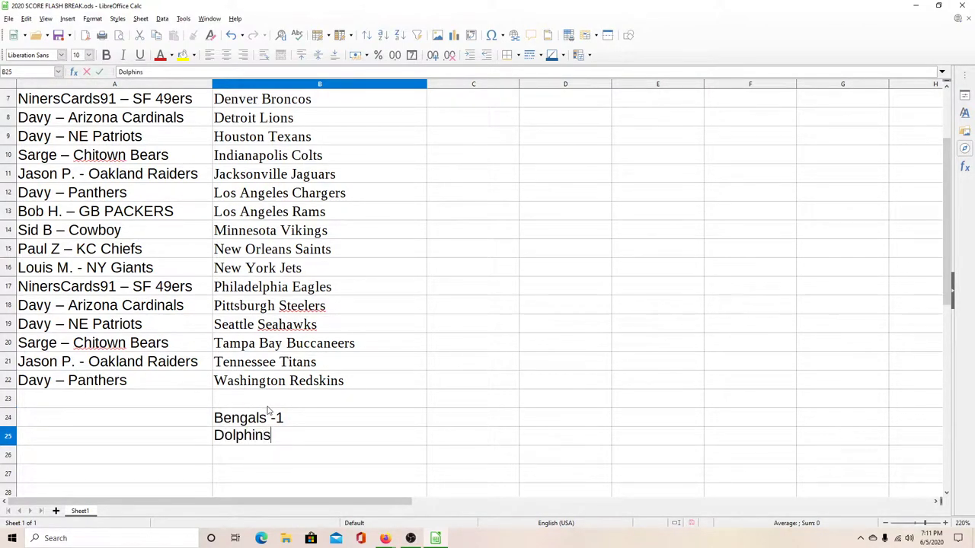
text( - 2)
key(Return)
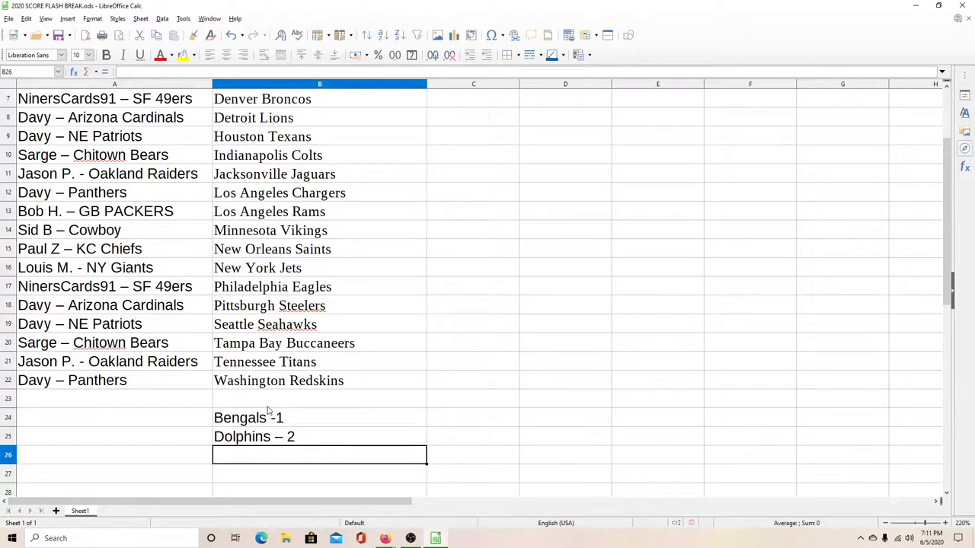
Switch to the RANDOM.ORG List Randomizer, randomize the pasted owner list, and run the randomization again
scroll(339, 301, up, 2)
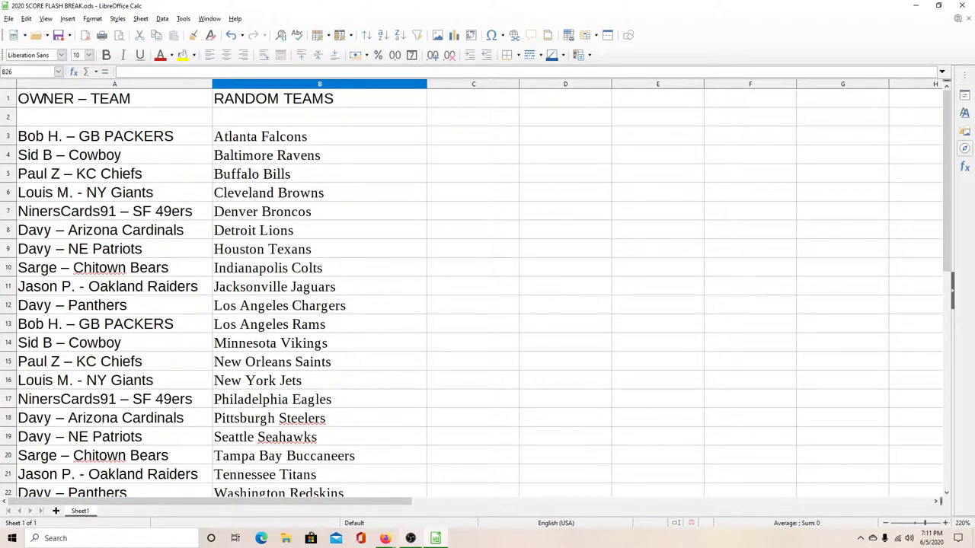
mouse_move(410, 538)
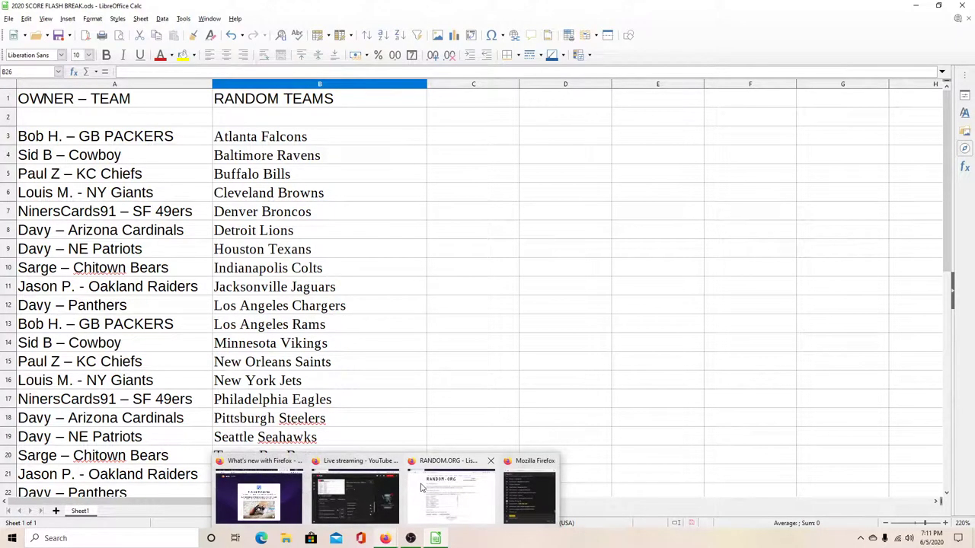
click(408, 459)
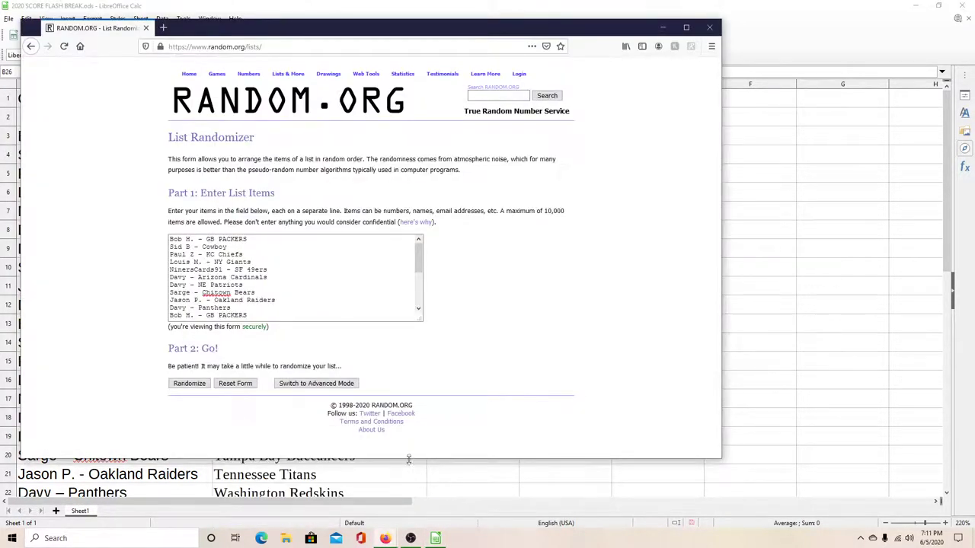
click(189, 384)
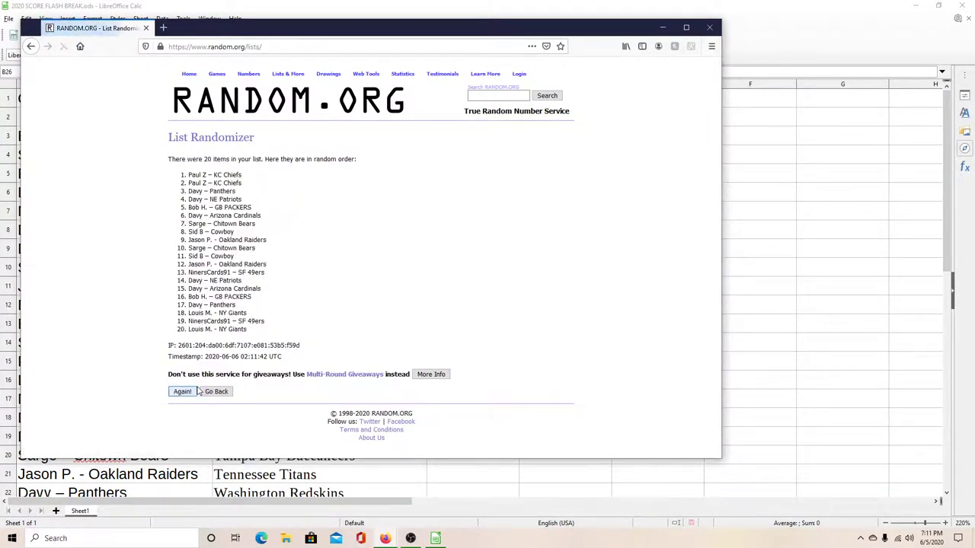
click(194, 393)
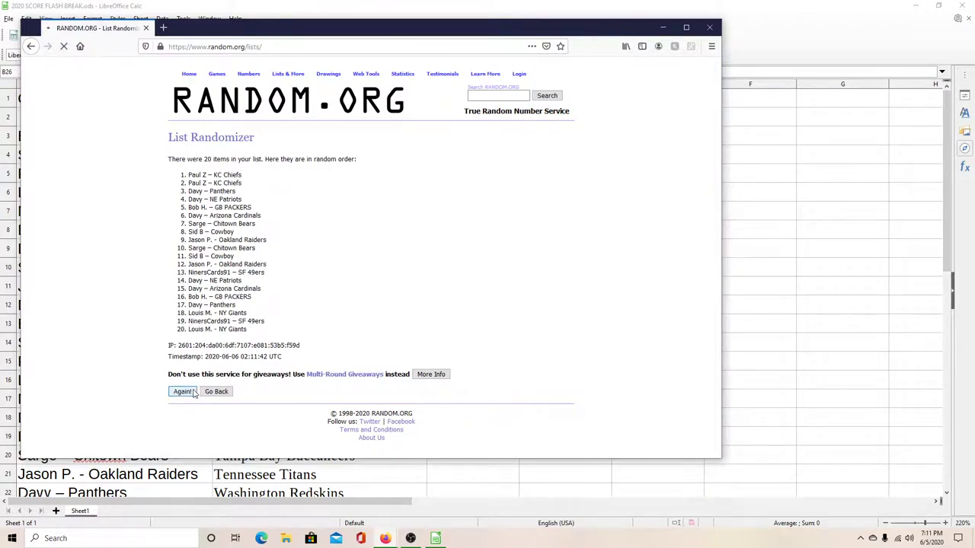
Rerun the owner list randomization until it reaches five rounds, and copy the resulting 20-item order
click(177, 410)
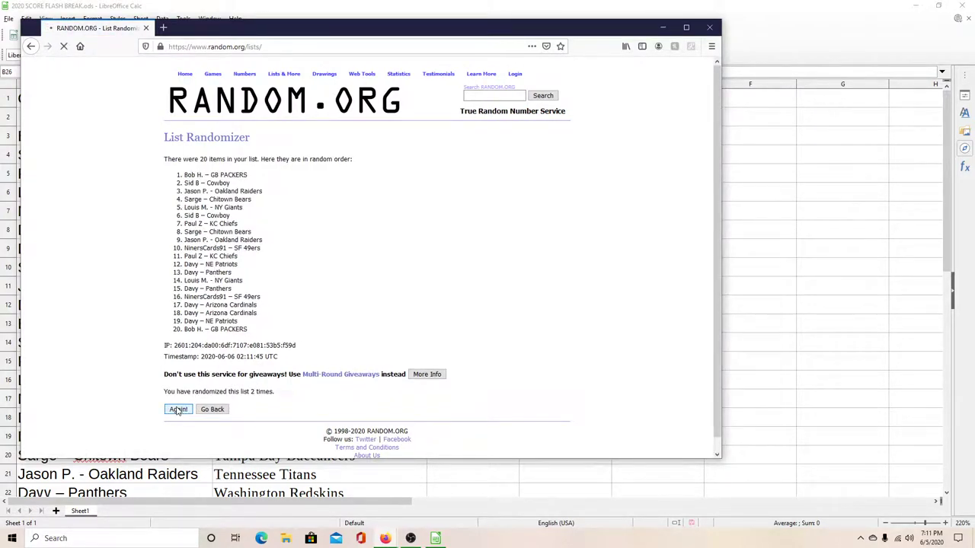
click(177, 410)
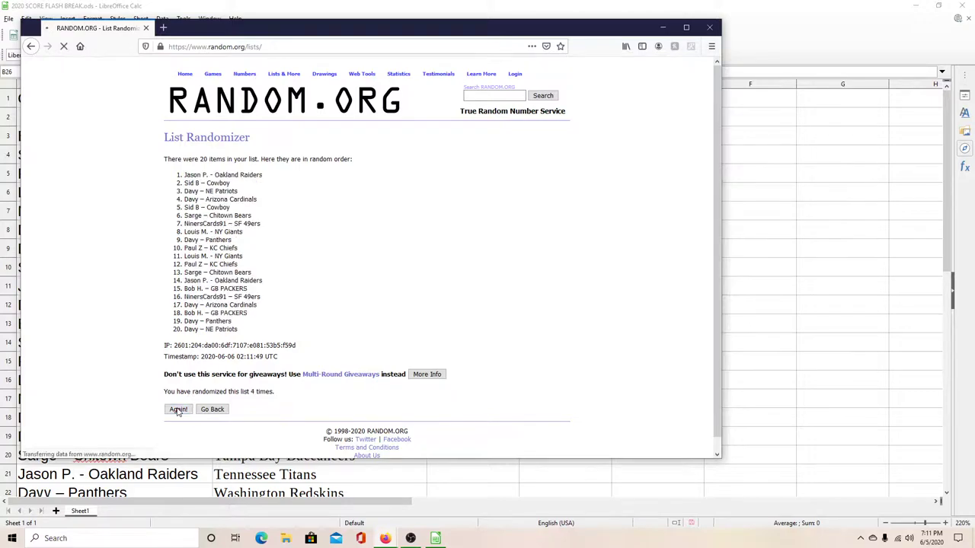
click(177, 410)
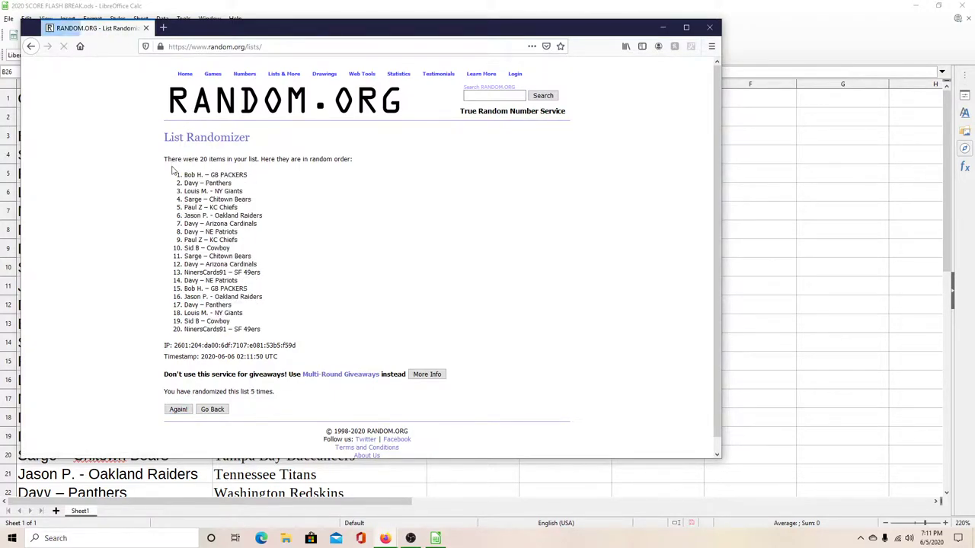
drag(185, 177, 258, 332)
key(ctrl+c)
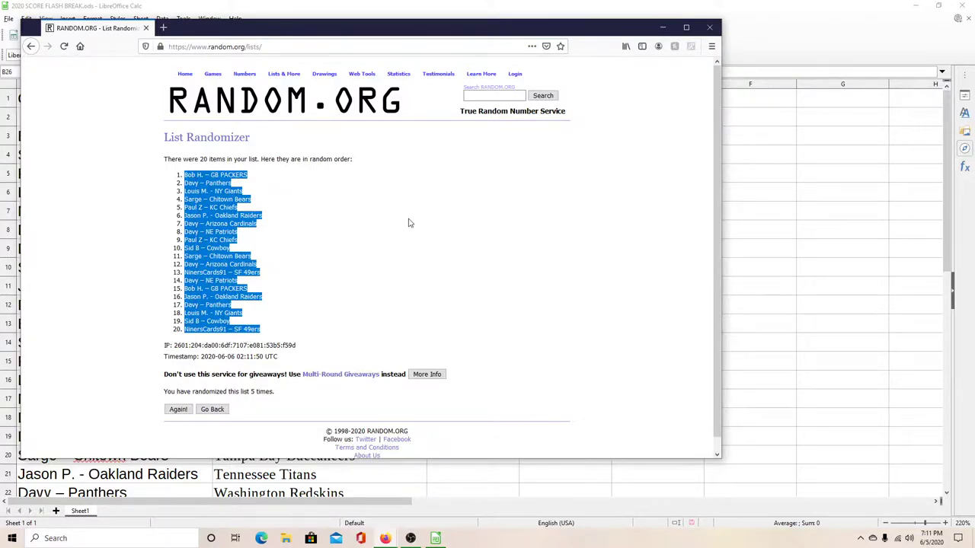
Return to the LibreOffice Calc spreadsheet and clear the old owner entries in A3:A22
click(667, 28)
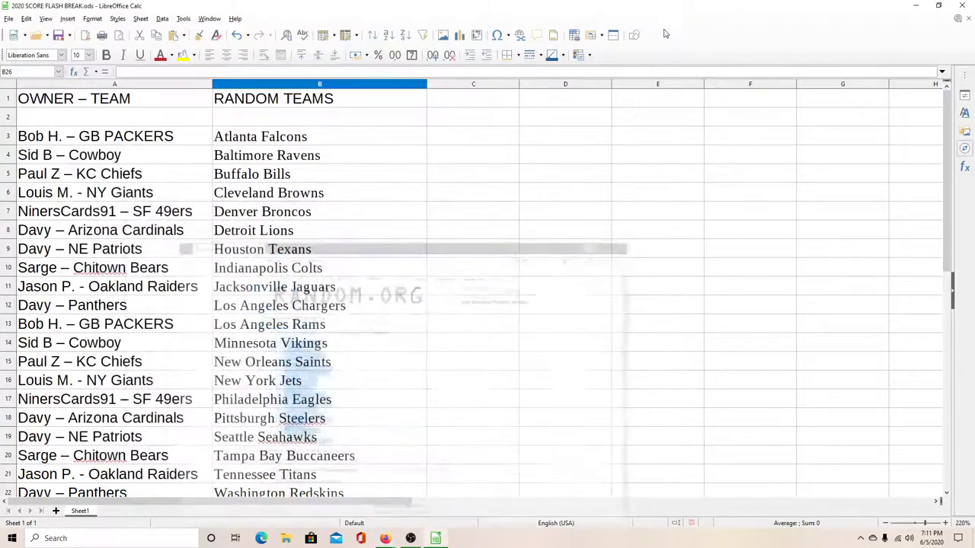
click(130, 140)
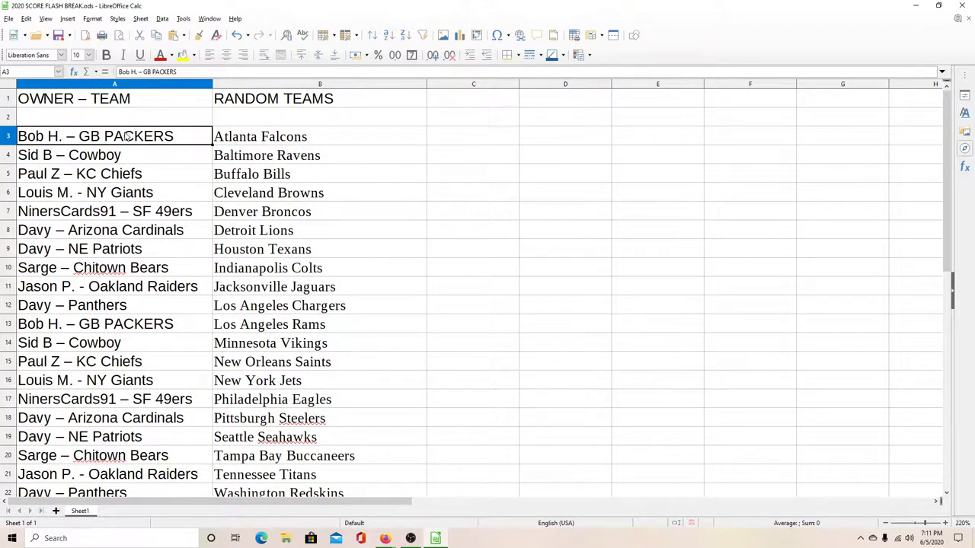
drag(124, 138, 150, 398)
key(BackSpace)
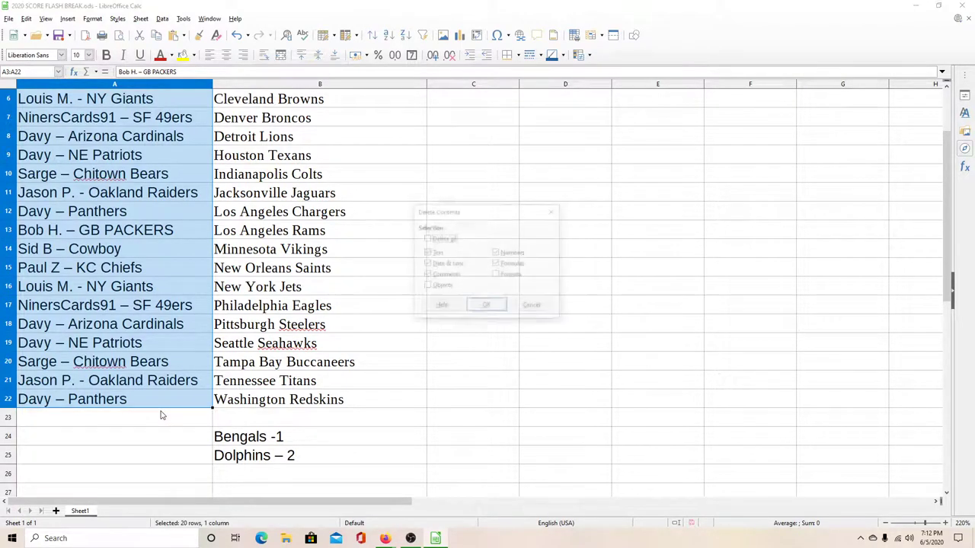
click(535, 307)
key(Delete)
Paste the randomized owner list into the OWNER – TEAM column starting at cell A3
scroll(59, 250, up, 2)
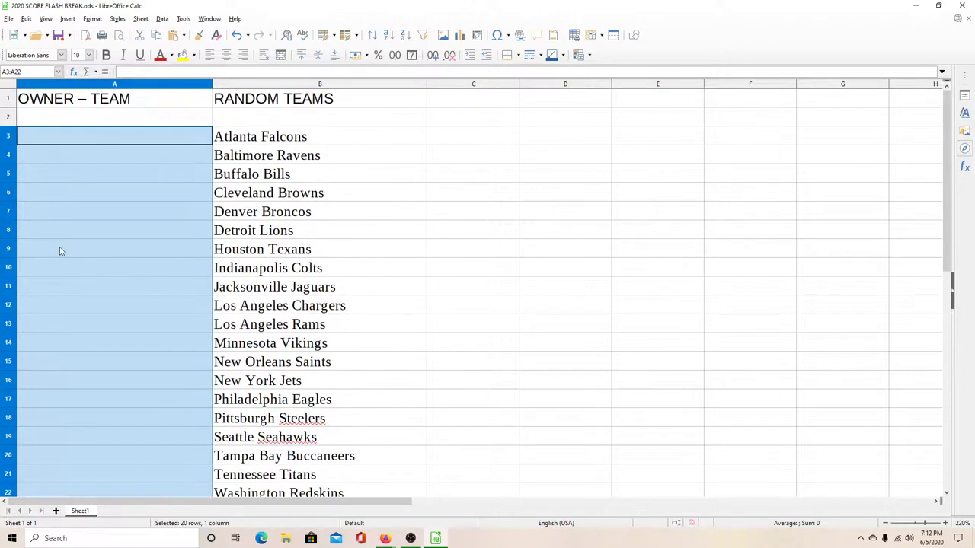
click(86, 139)
key(ctrl+v)
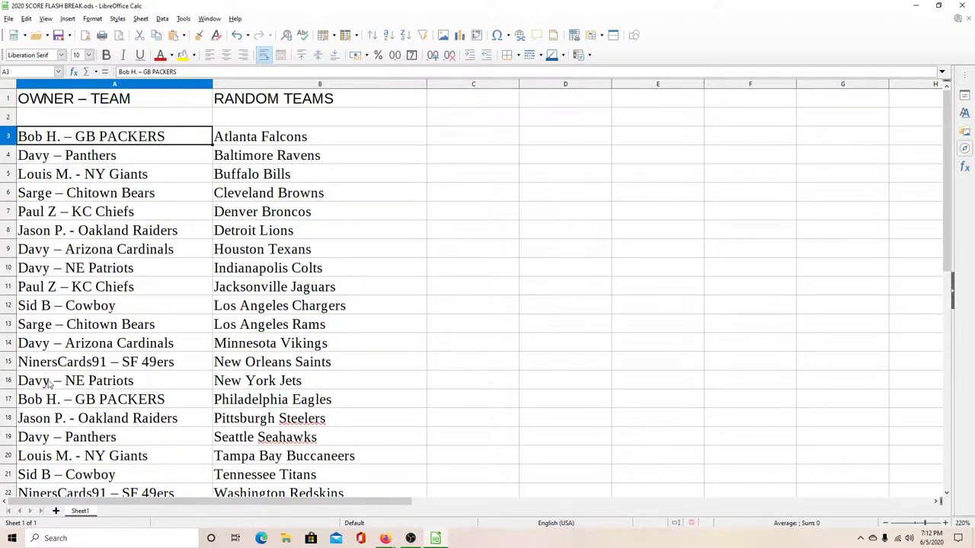
scroll(48, 384, down, 1)
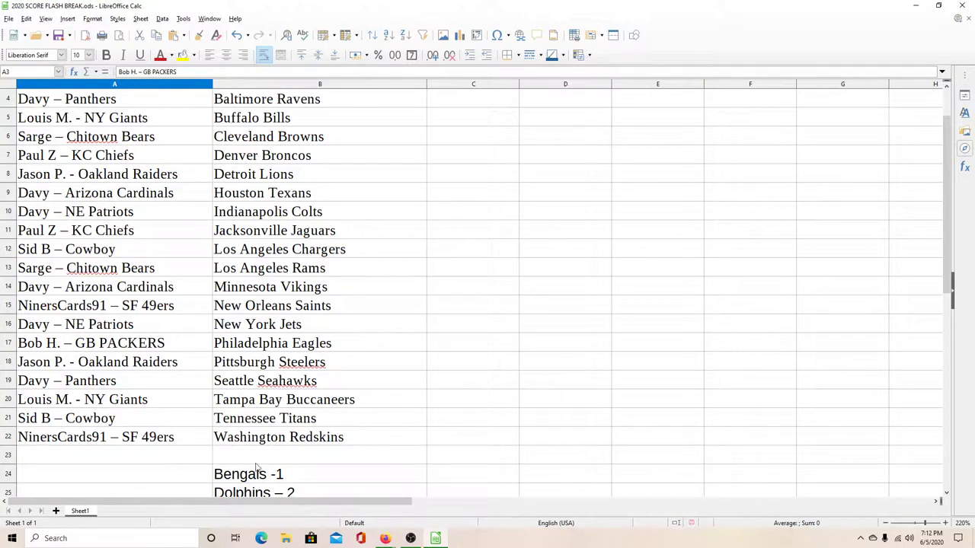
Cut the random teams in B3:B22, leaving the Bengals and Dolphins entries in place
scroll(354, 426, up, 1)
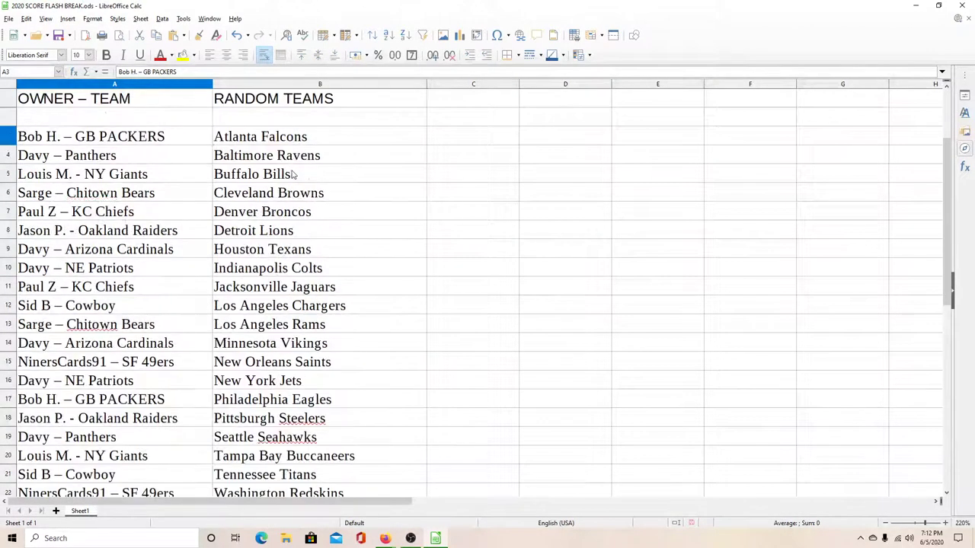
drag(310, 142, 306, 231)
key(ctrl+x)
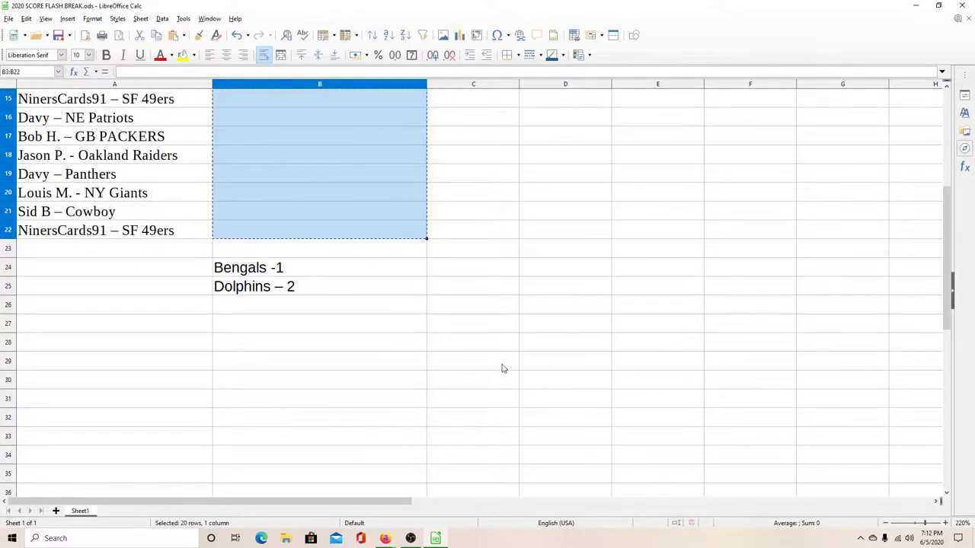
Switch to RANDOM.ORG, open a blank List Randomizer form, and paste the cut teams without the trailing blank line
mouse_move(385, 539)
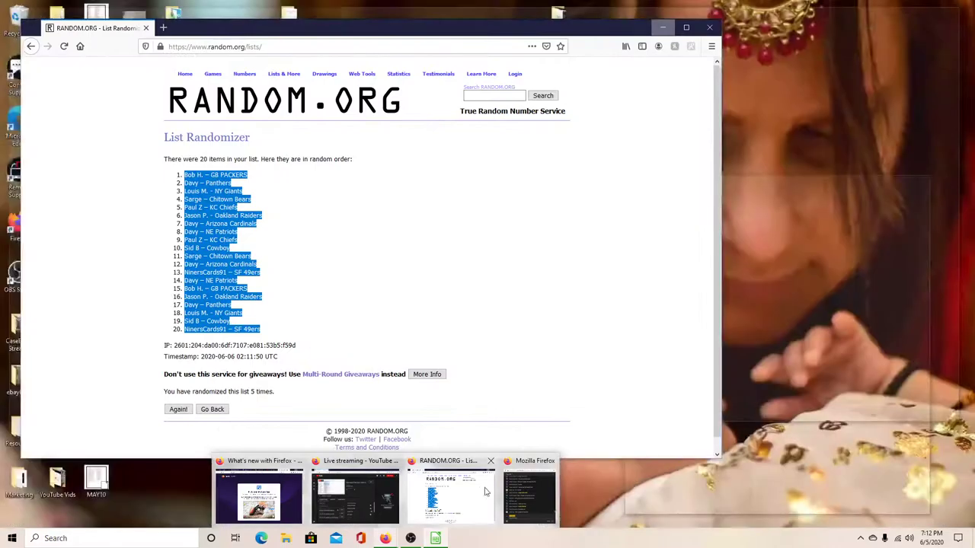
click(462, 482)
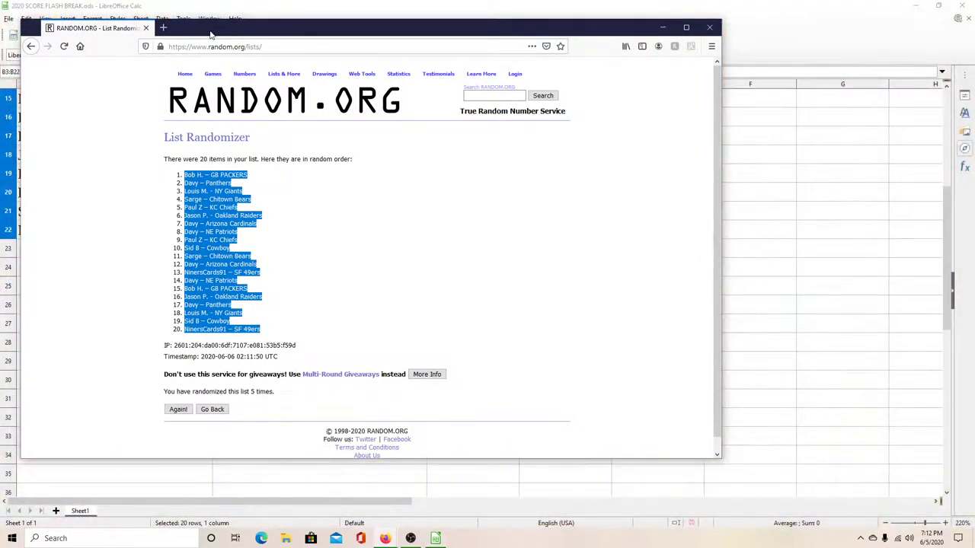
click(282, 75)
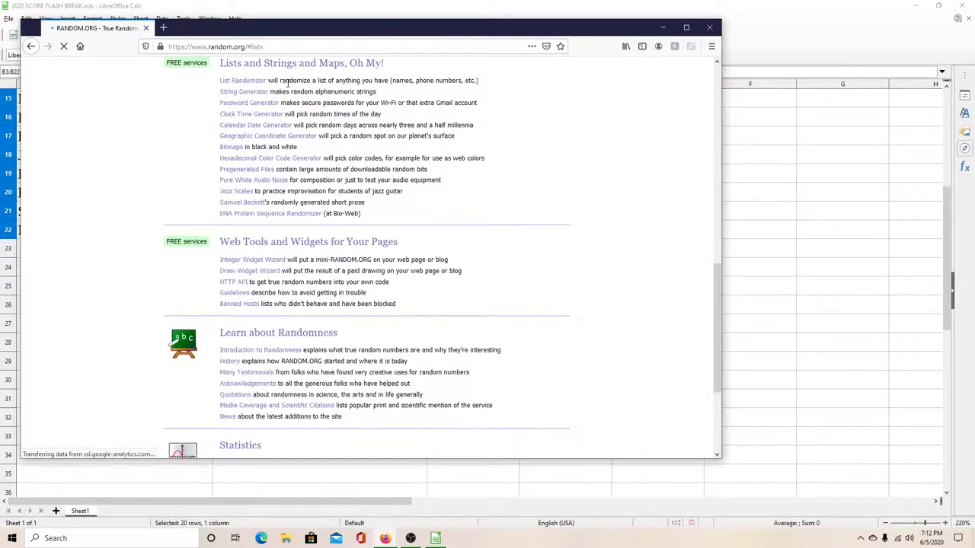
click(237, 81)
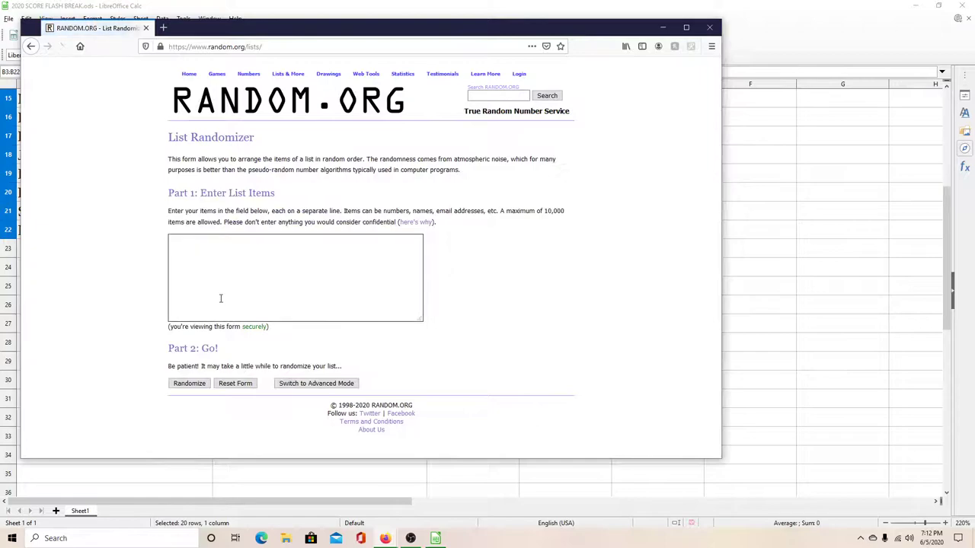
click(226, 304)
key(ctrl+v)
key(BackSpace)
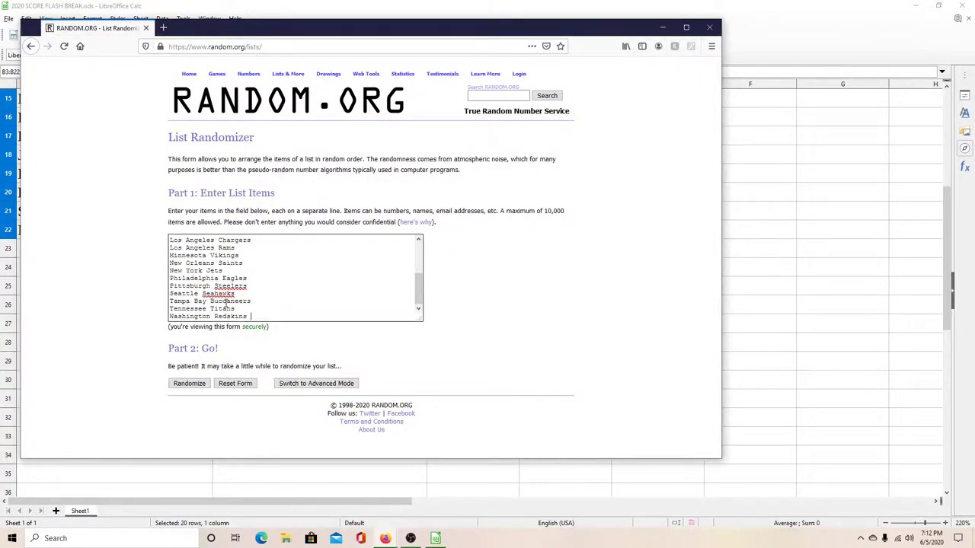
Randomize the team list five times and select the resulting 20 teams for copying
click(183, 387)
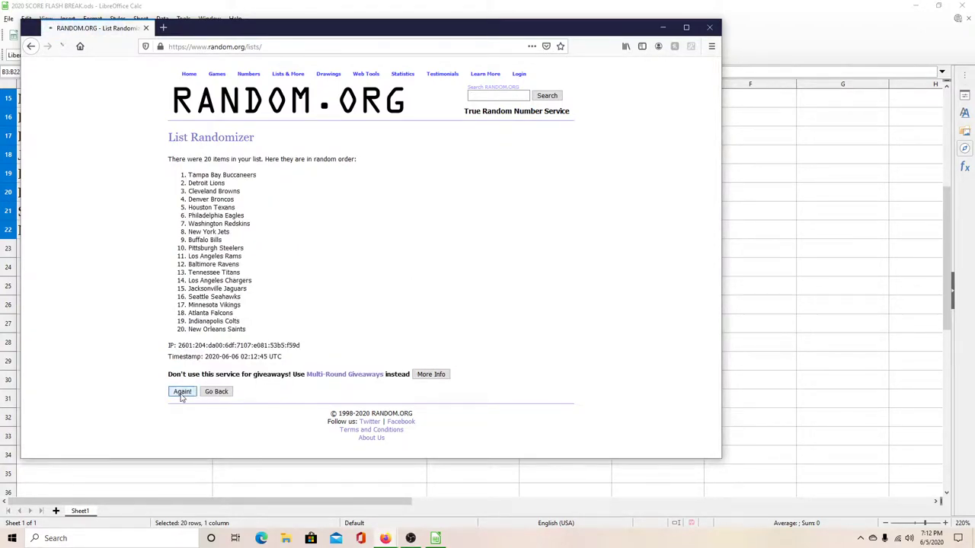
click(176, 410)
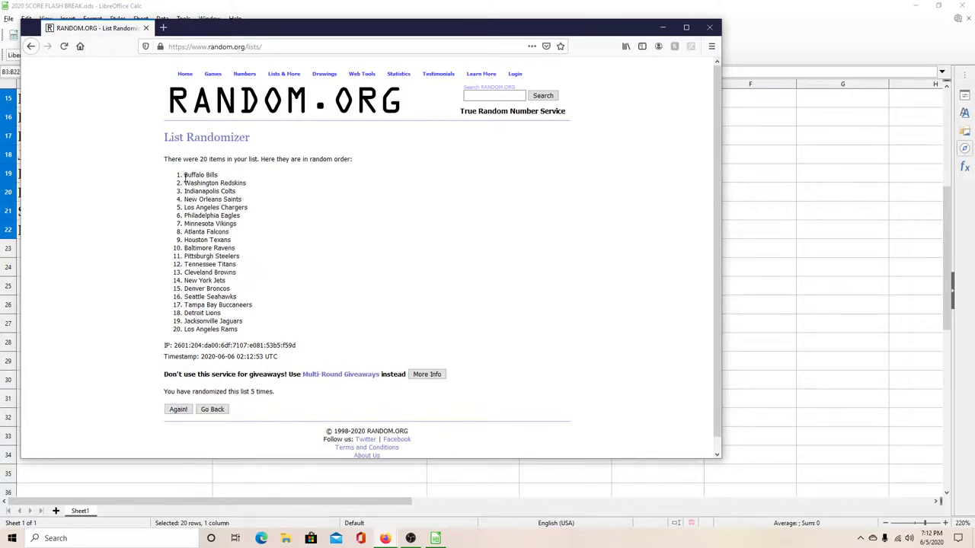
drag(185, 176, 252, 325)
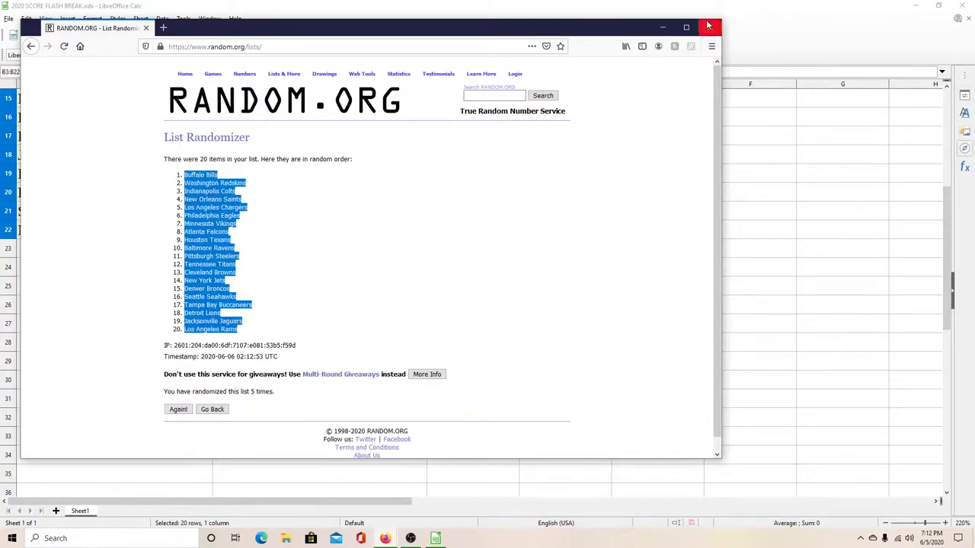
Return to the Calc spreadsheet and paste the randomized teams into the RANDOM TEAMS column starting at cell B3
click(664, 29)
scroll(263, 189, up, 5)
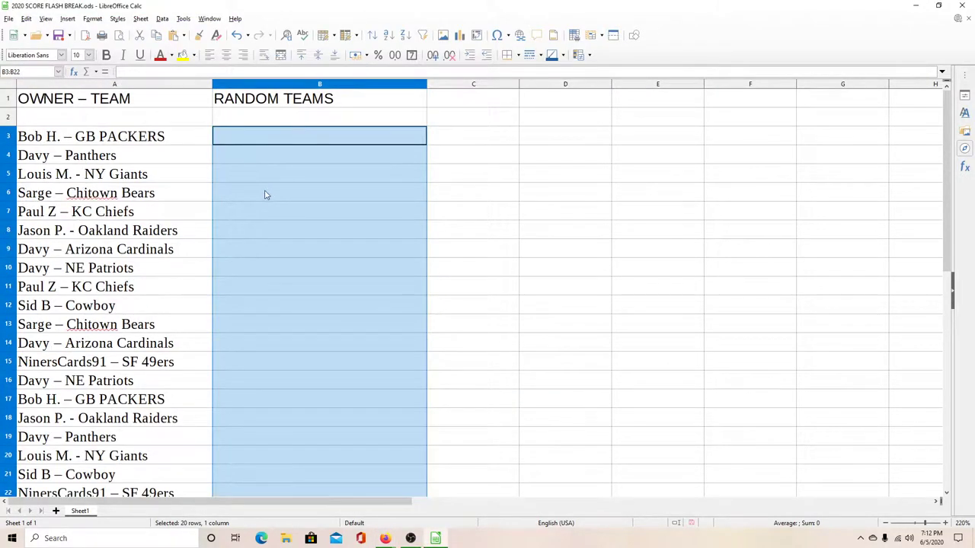
click(245, 141)
key(ctrl+v)
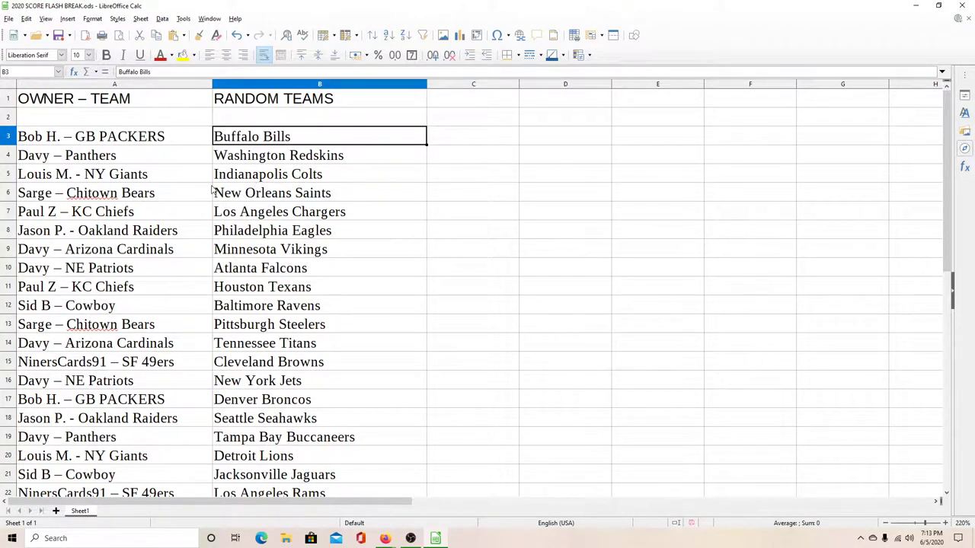
Review the owner and random team pairings row by row, from row 6 down to row 22
click(218, 195)
click(228, 213)
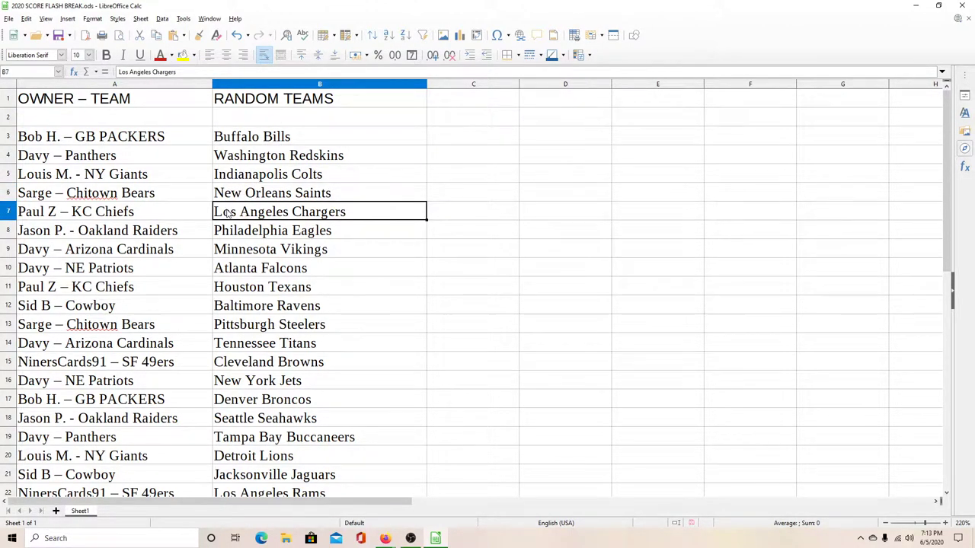
click(223, 236)
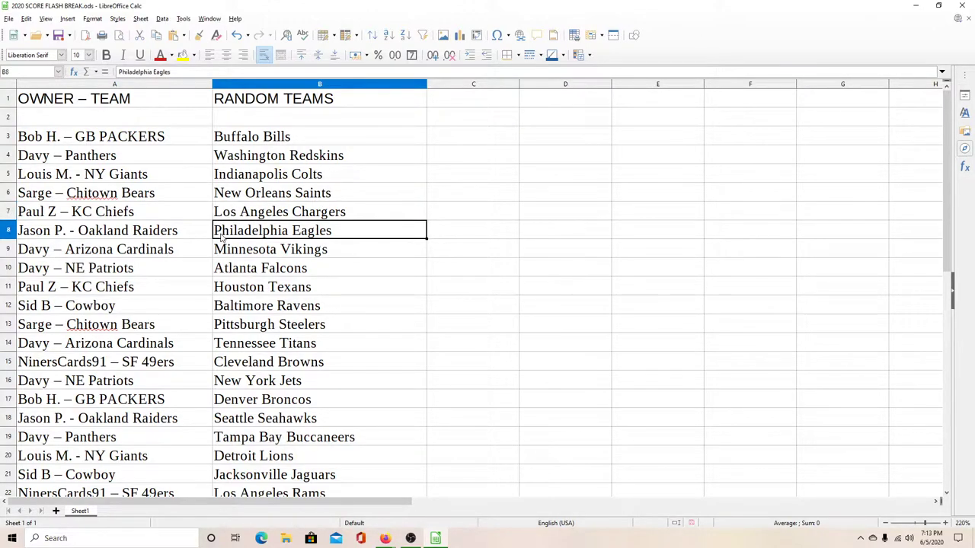
click(221, 255)
click(223, 276)
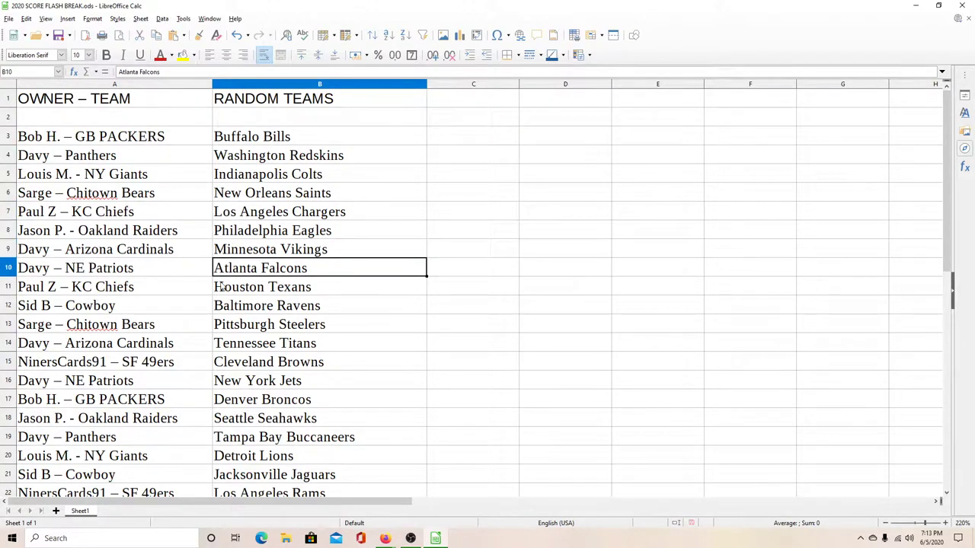
click(222, 296)
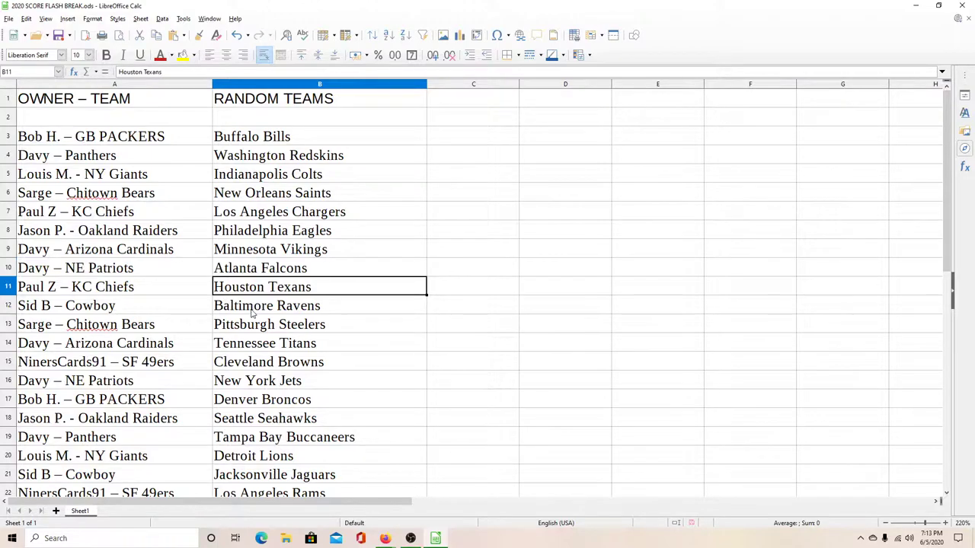
click(254, 313)
click(249, 330)
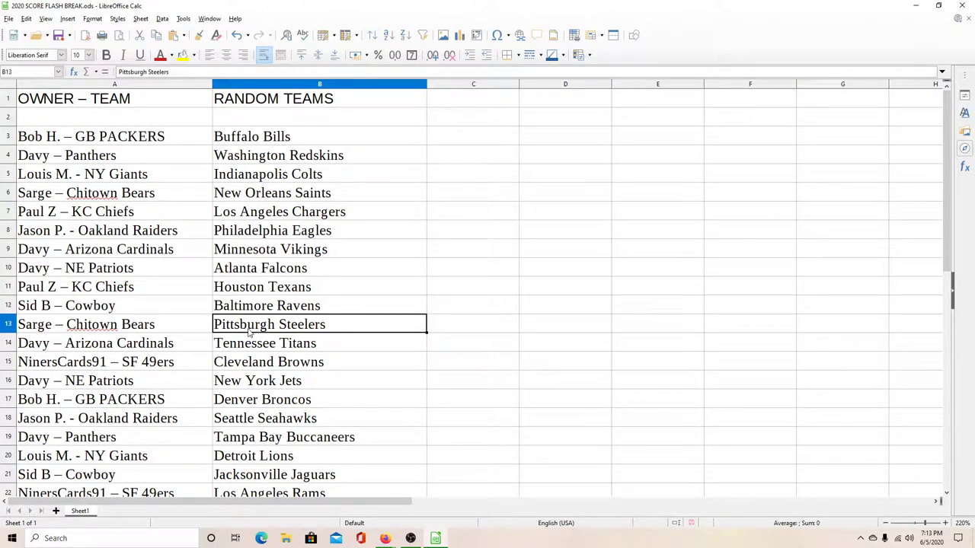
scroll(249, 333, down, 1)
click(259, 289)
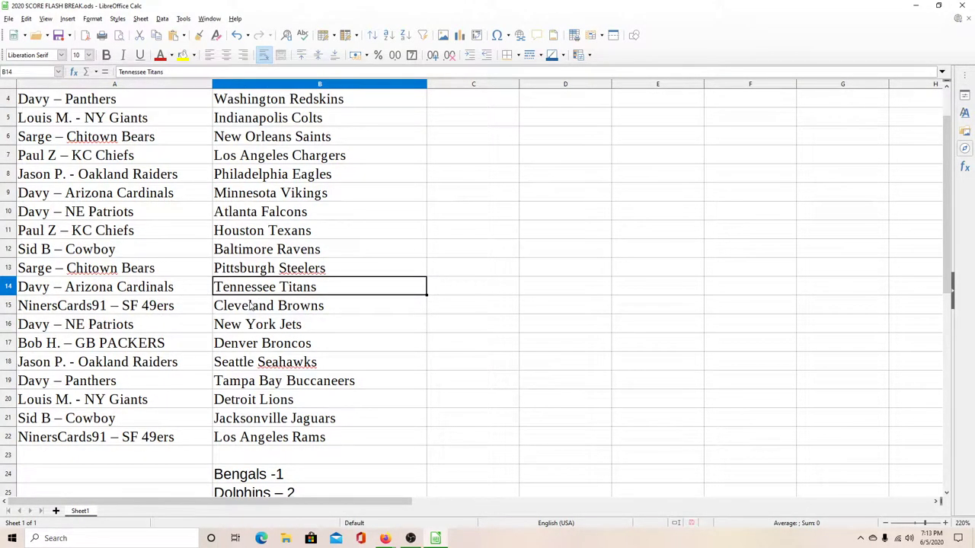
click(251, 305)
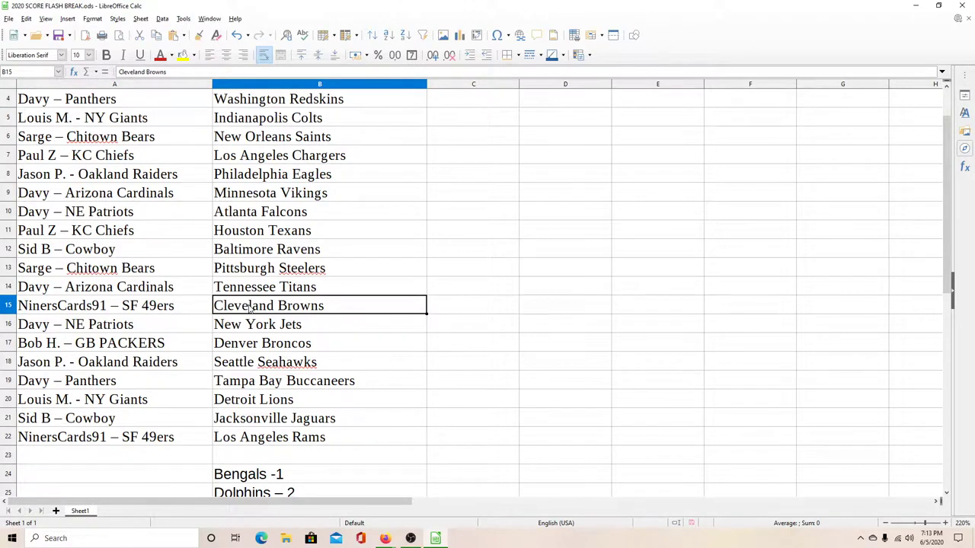
click(242, 323)
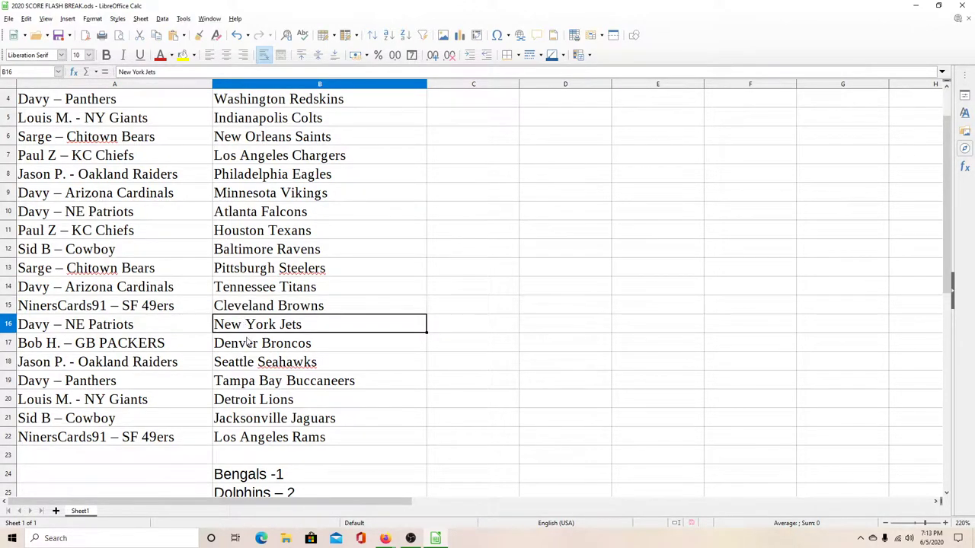
click(248, 343)
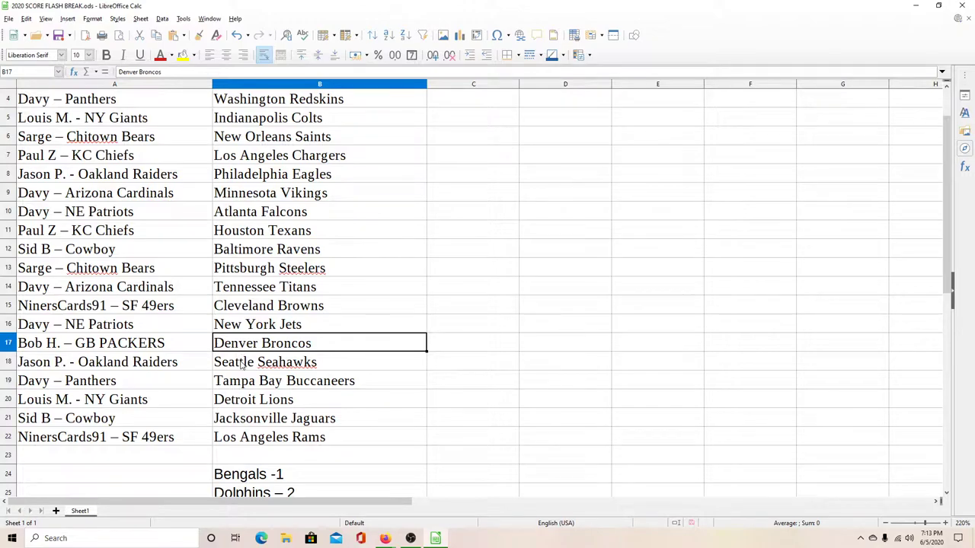
click(243, 364)
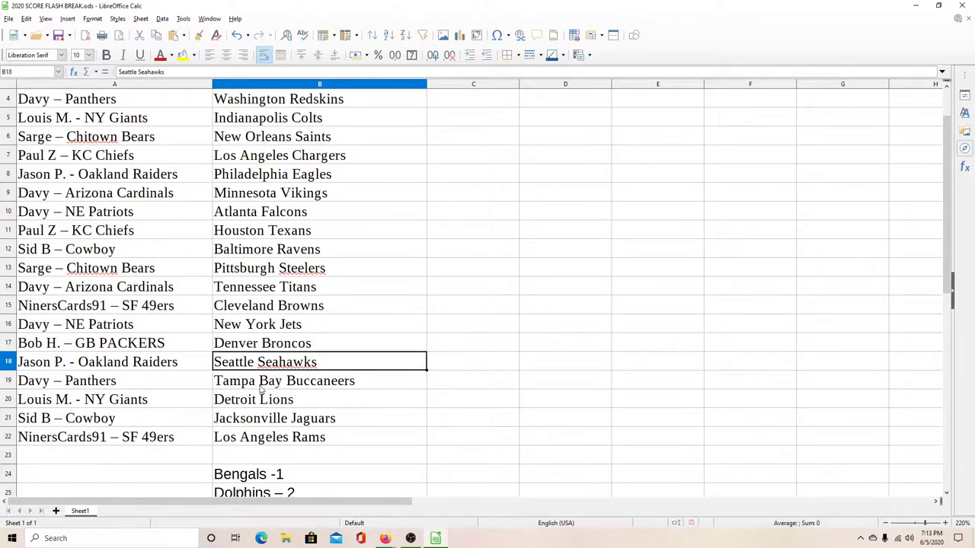
click(261, 389)
click(262, 406)
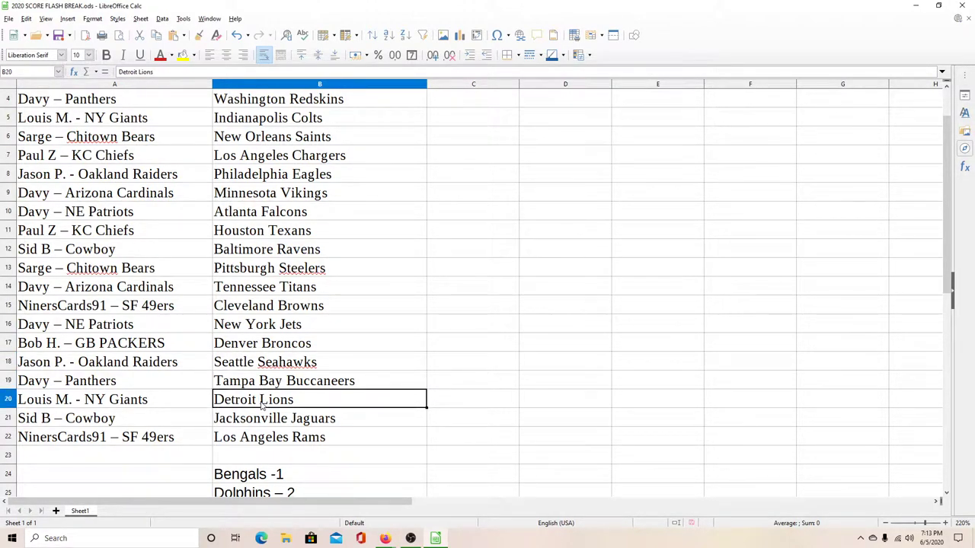
click(276, 425)
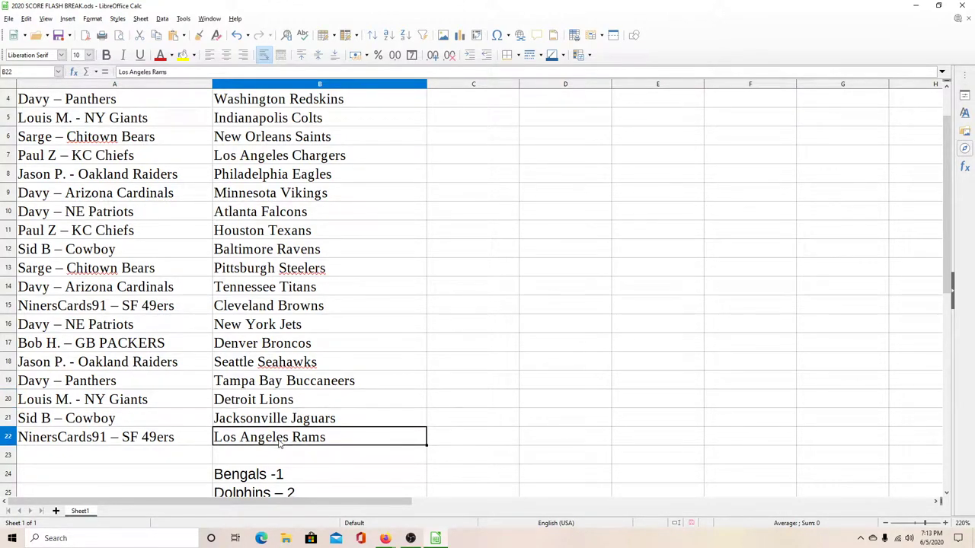
click(281, 442)
scroll(335, 400, up, 1)
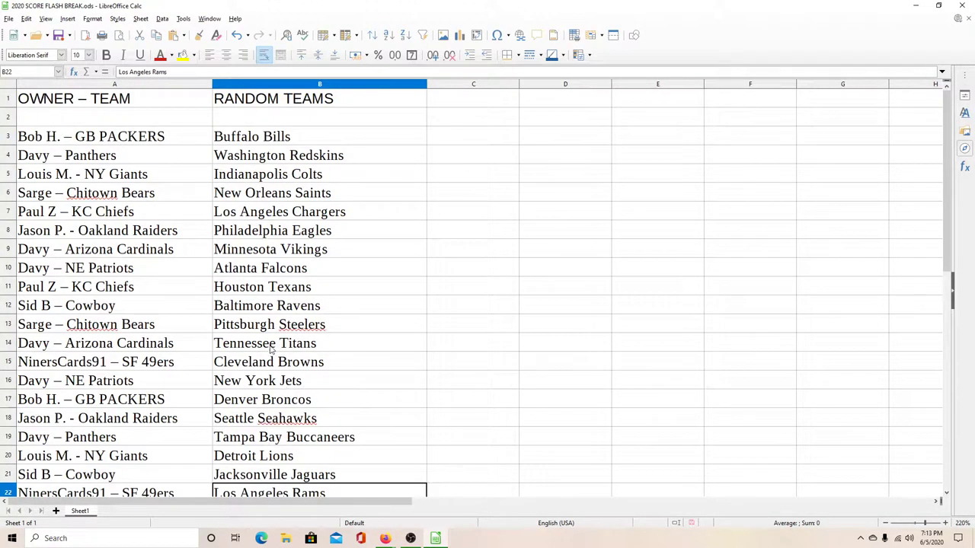
Switch to RANDOM.ORG, place its window beside the owner column, and open a blank List Randomizer form
scroll(293, 301, down, 1)
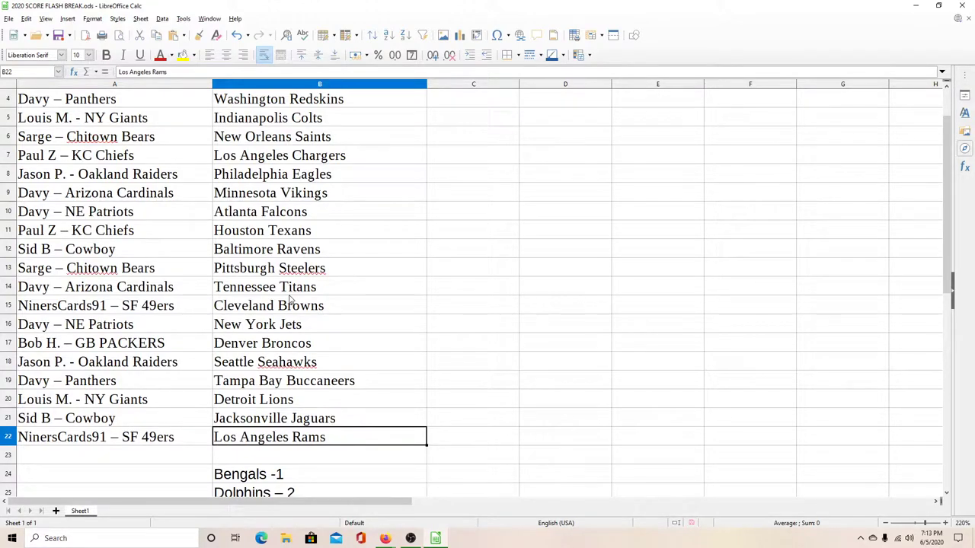
mouse_move(377, 530)
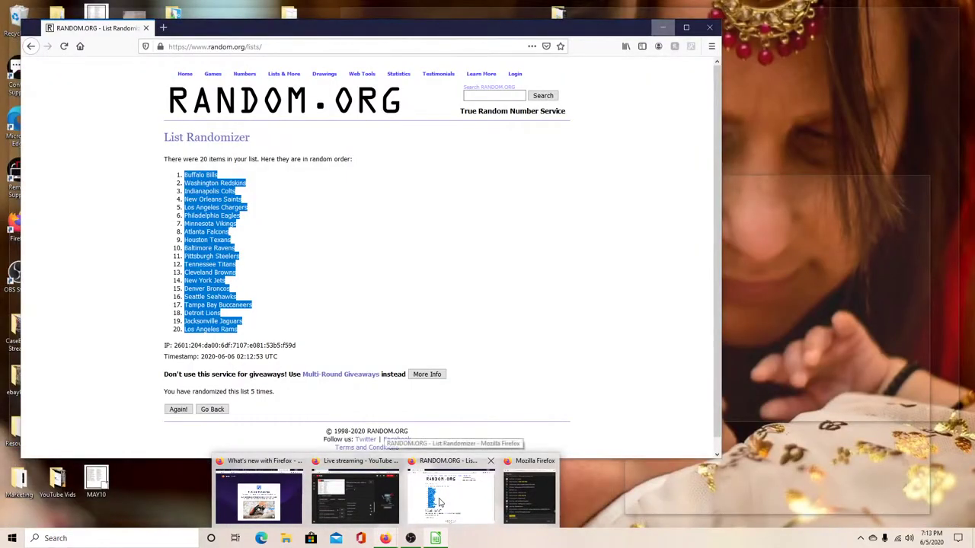
click(450, 496)
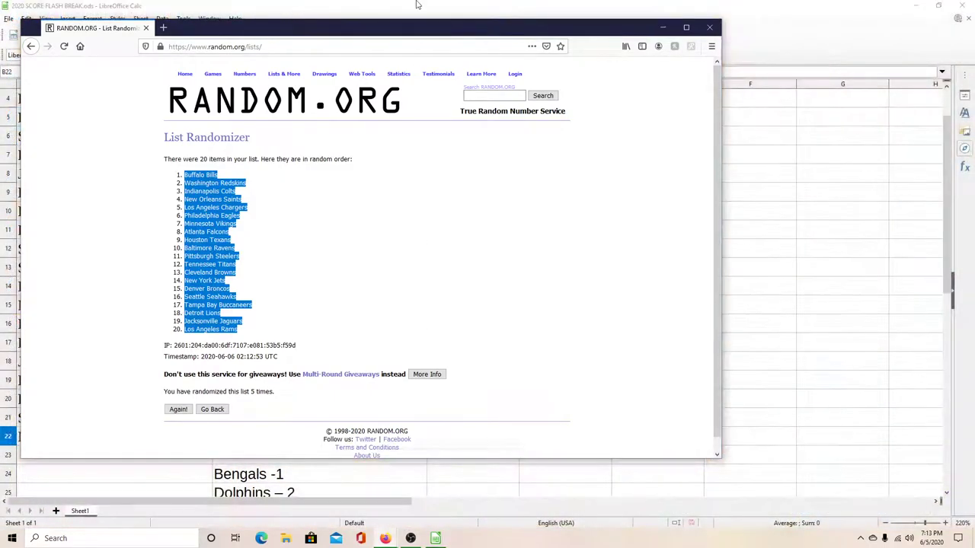
drag(404, 30, 567, 51)
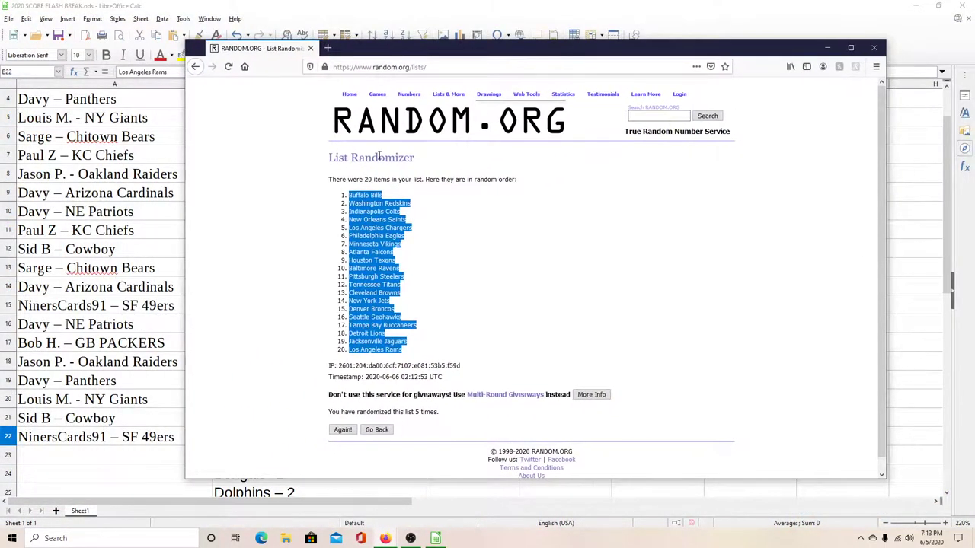
click(450, 107)
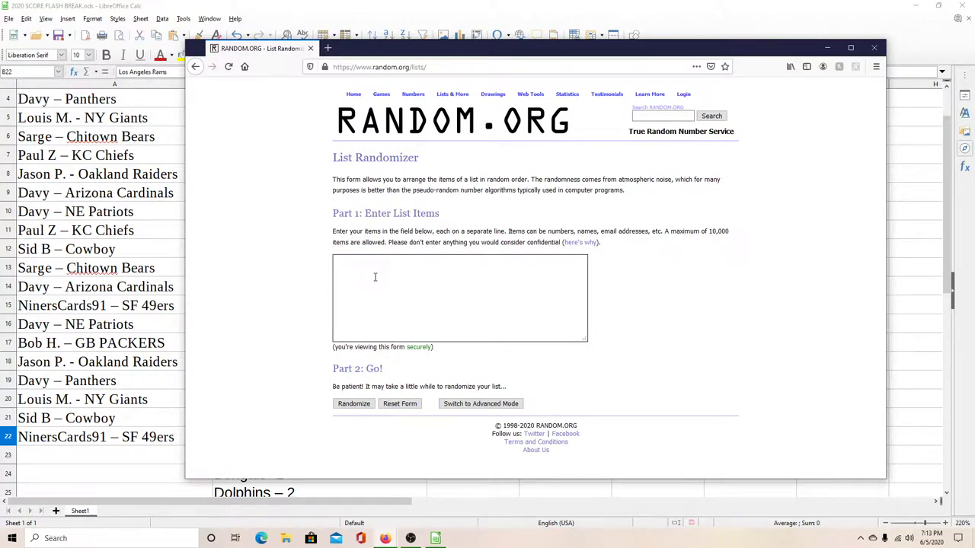
click(375, 277)
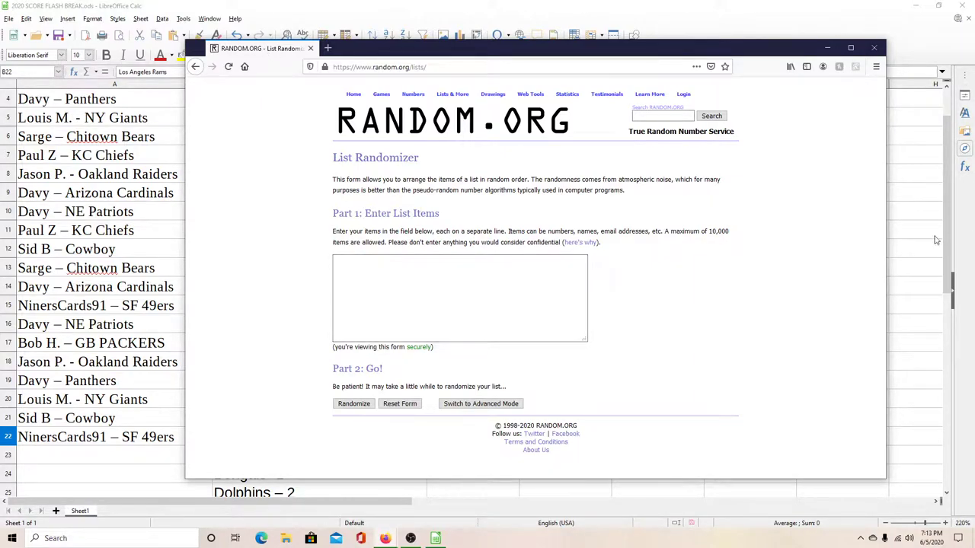
drag(949, 222, 930, 198)
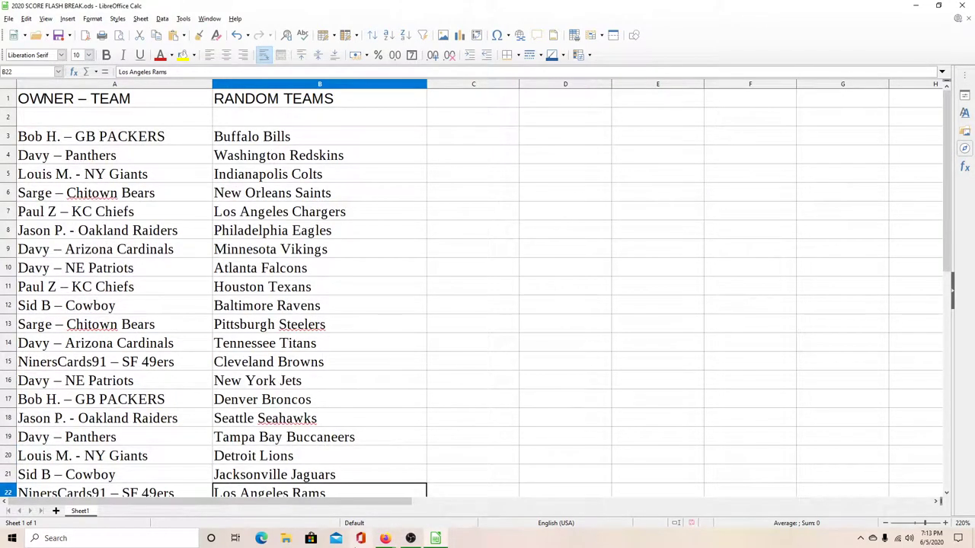
mouse_move(385, 538)
click(445, 499)
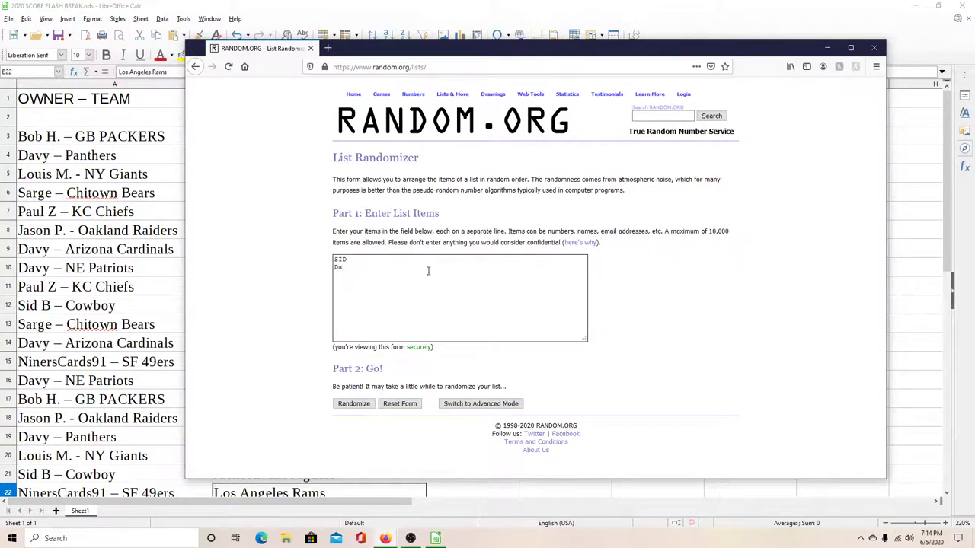
Enter the ten owner entries in the list form, one per line, checking them against the spreadsheet's owner column
text(Y SA)
text(RGE)
key(Return)
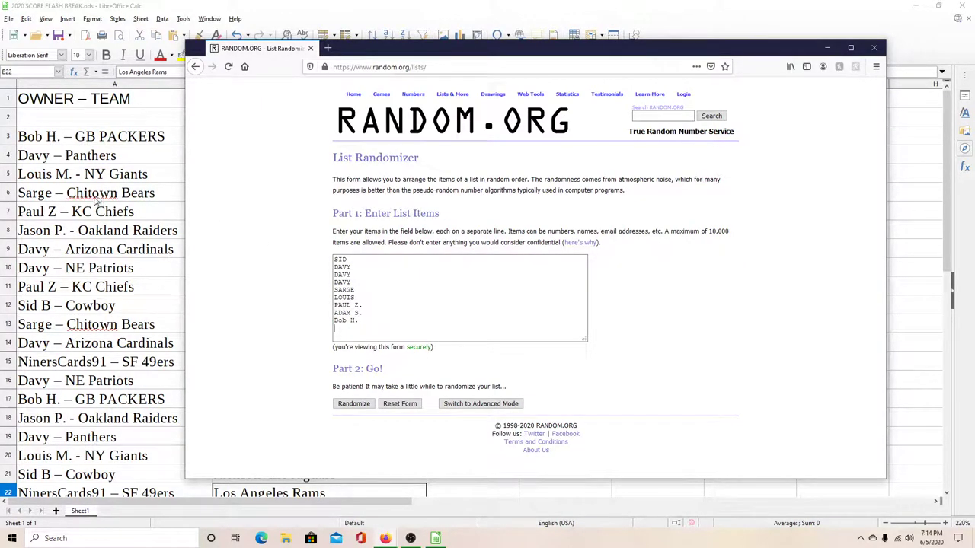
scroll(95, 202, down, 2)
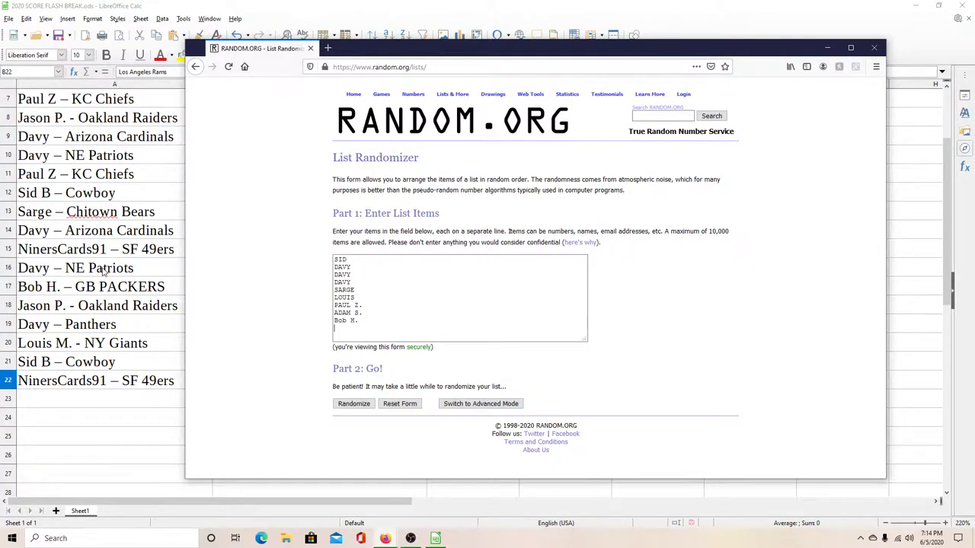
scroll(103, 274, up, 1)
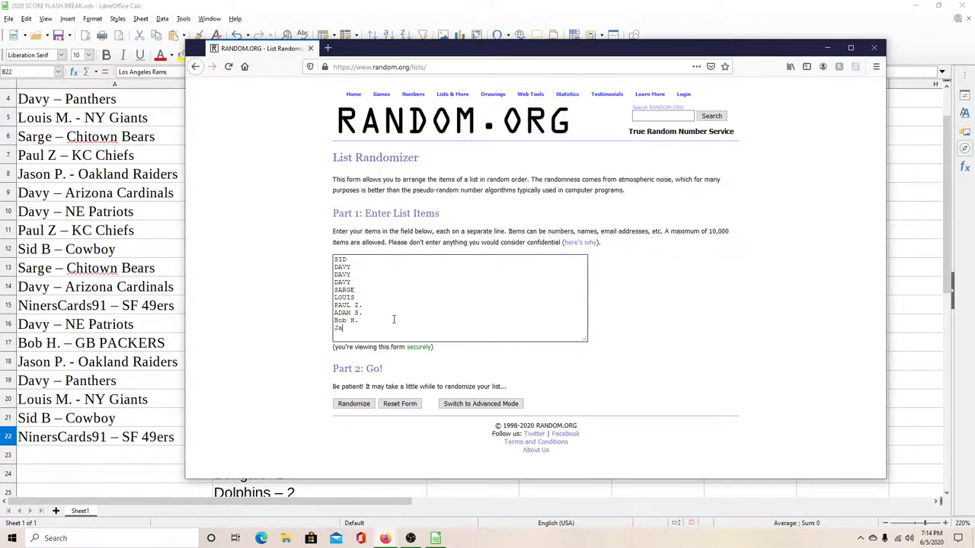
text(son P.)
Check the live chat, then randomize the ten-entry owner list five times
click(385, 539)
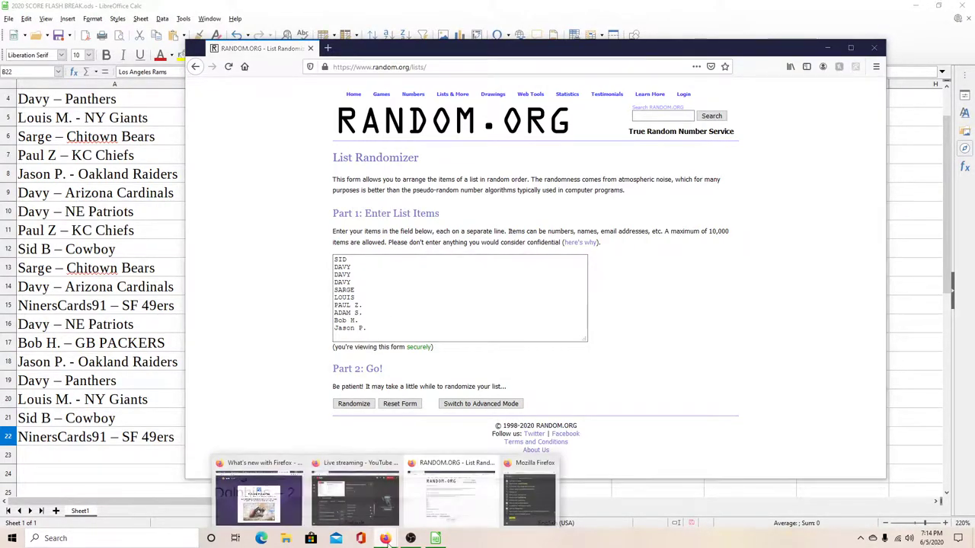
click(514, 496)
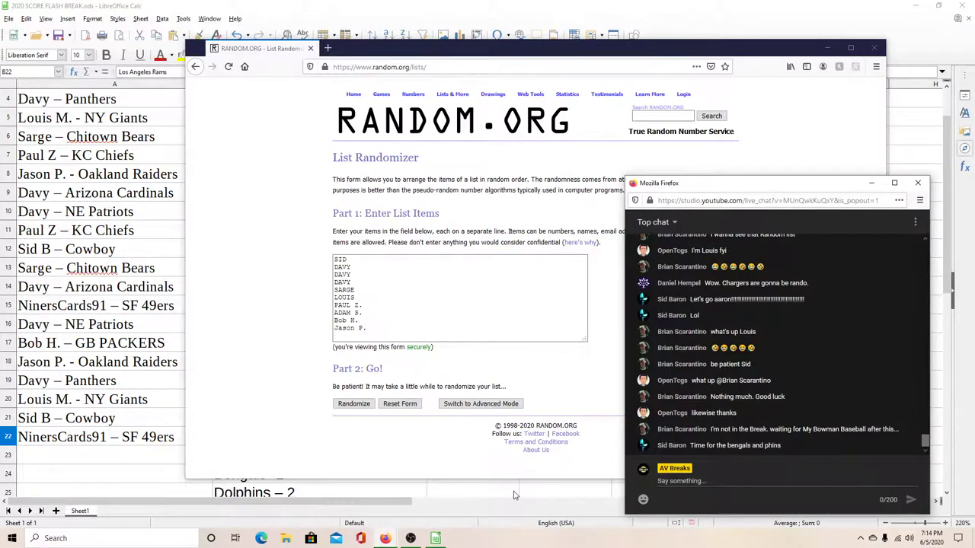
click(348, 404)
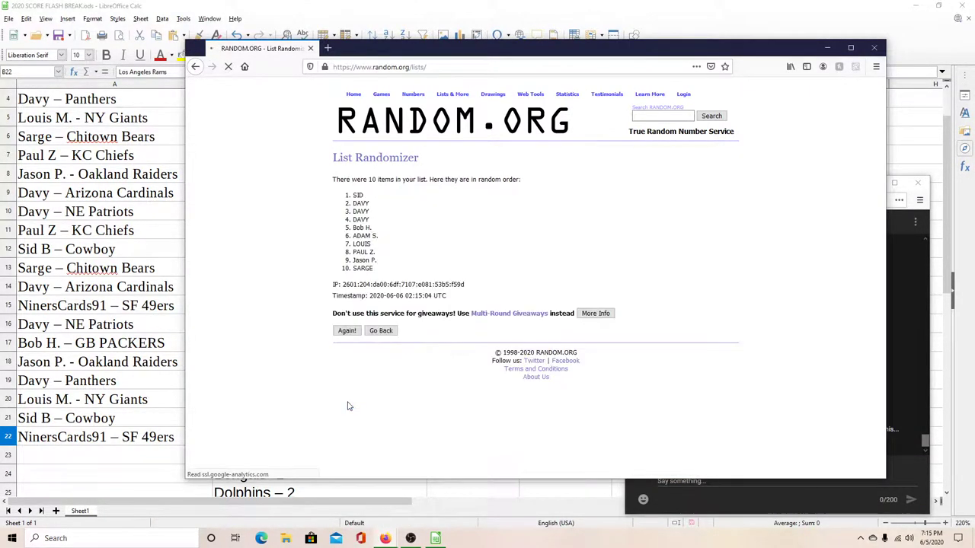
click(348, 349)
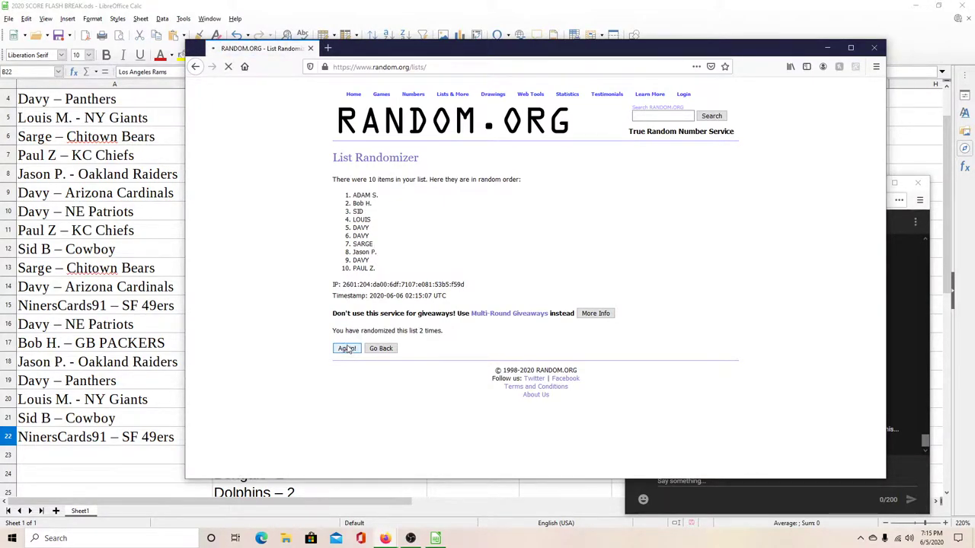
click(347, 348)
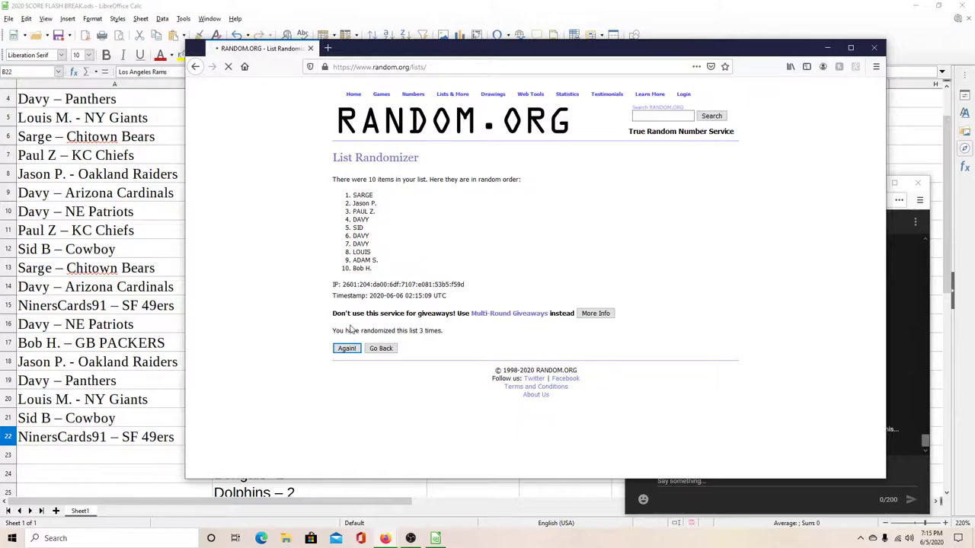
click(348, 348)
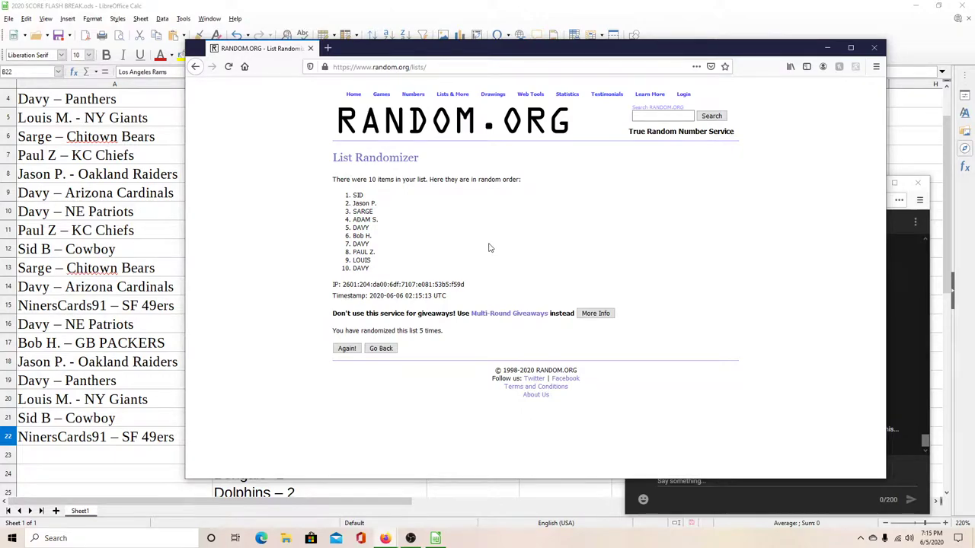
Highlight the first two names in the randomized owner list and return to the spreadsheet
click(828, 48)
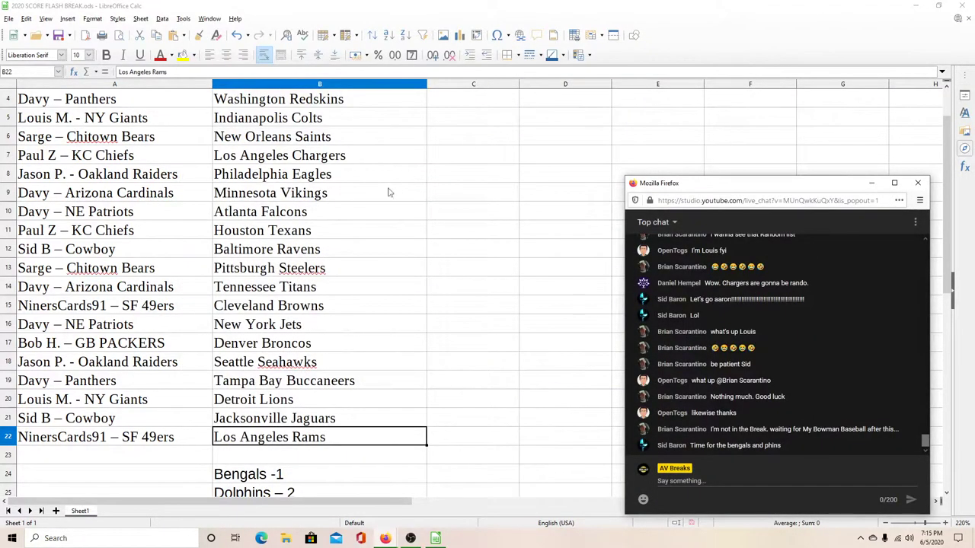
mouse_move(387, 537)
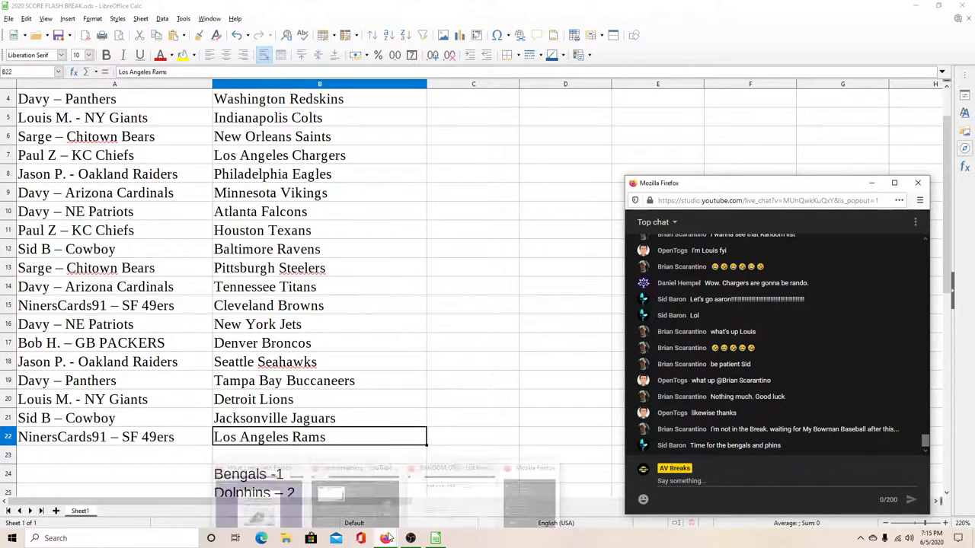
click(453, 493)
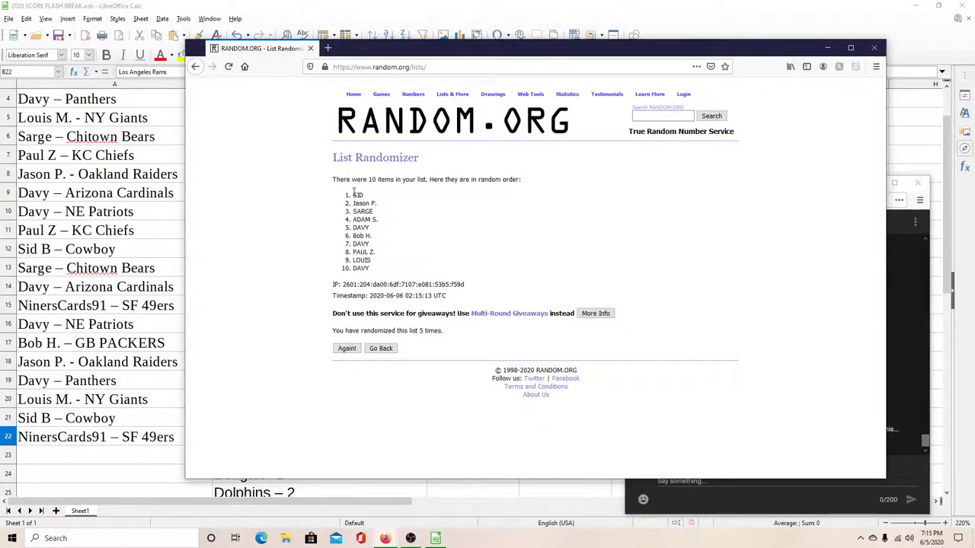
drag(354, 192, 380, 207)
click(827, 48)
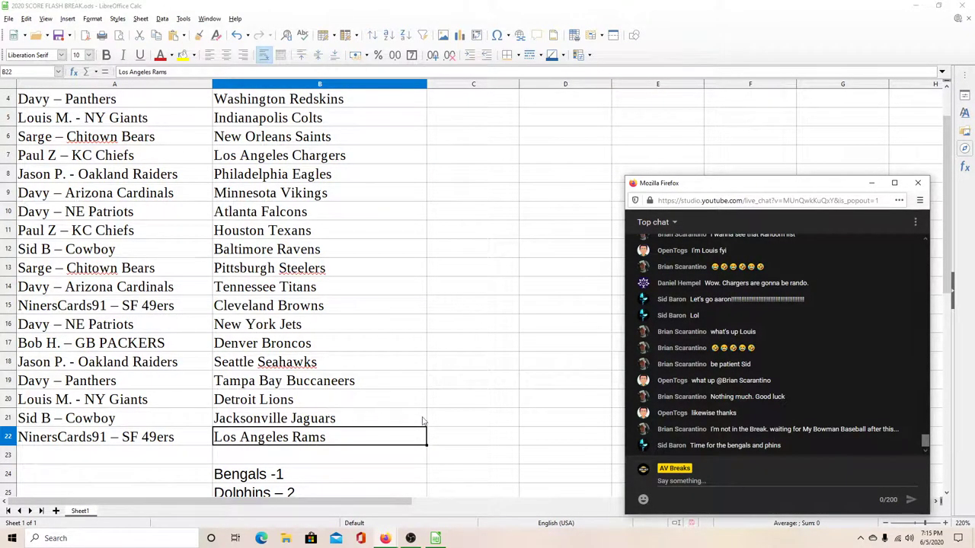
Enter BENGALS in cell C21 for the first drawn owner and DOLPHINS in cell C18 for the second
click(469, 420)
text(b)
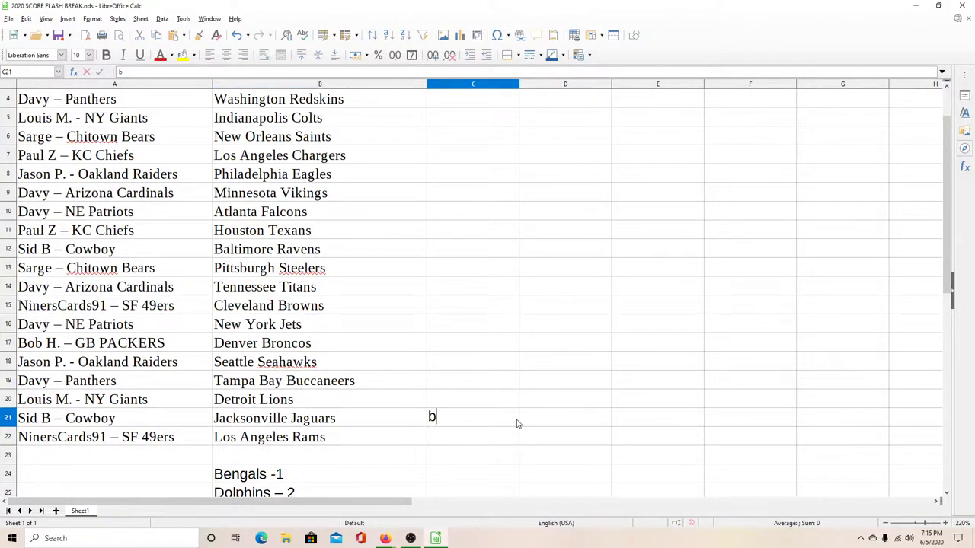
key(BackSpace)
text(BENGALS)
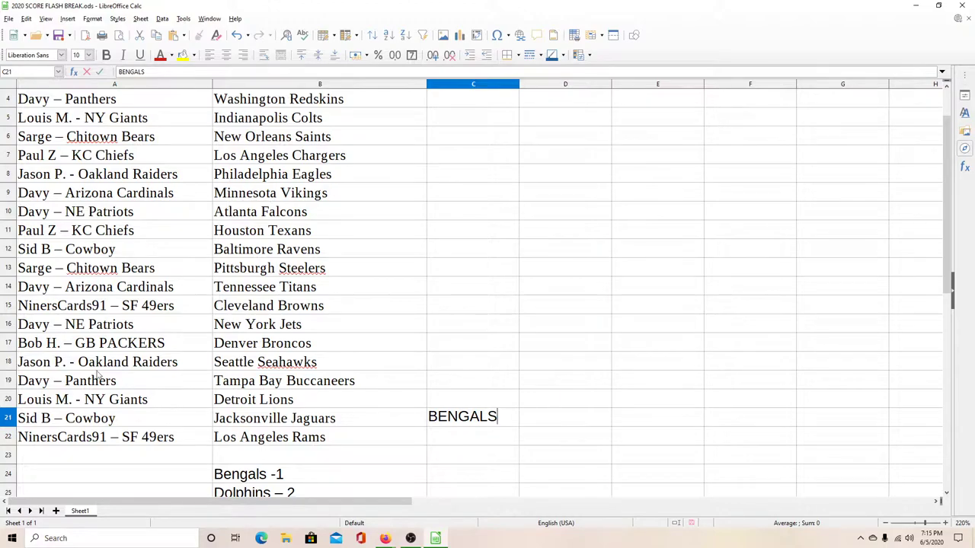
click(472, 359)
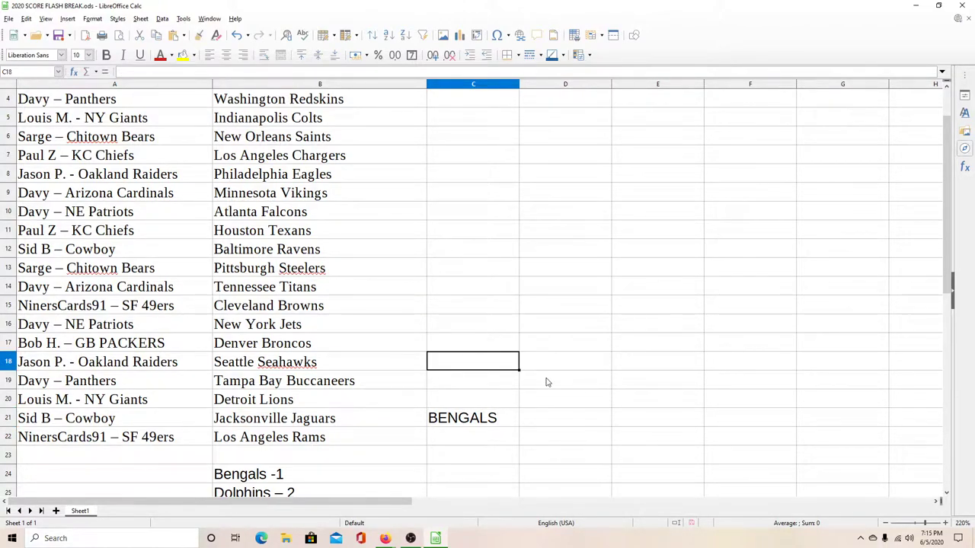
text(DOLPHINS)
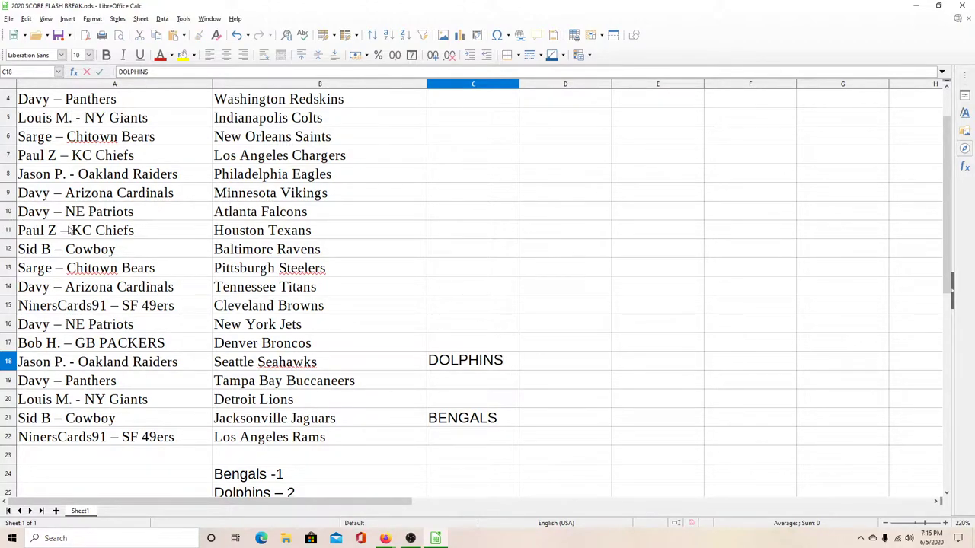
Add BENGALS in cell C12 and DOLPHINS in cell C8 beside the same two owners' other rows
click(481, 244)
text(BENGALS)
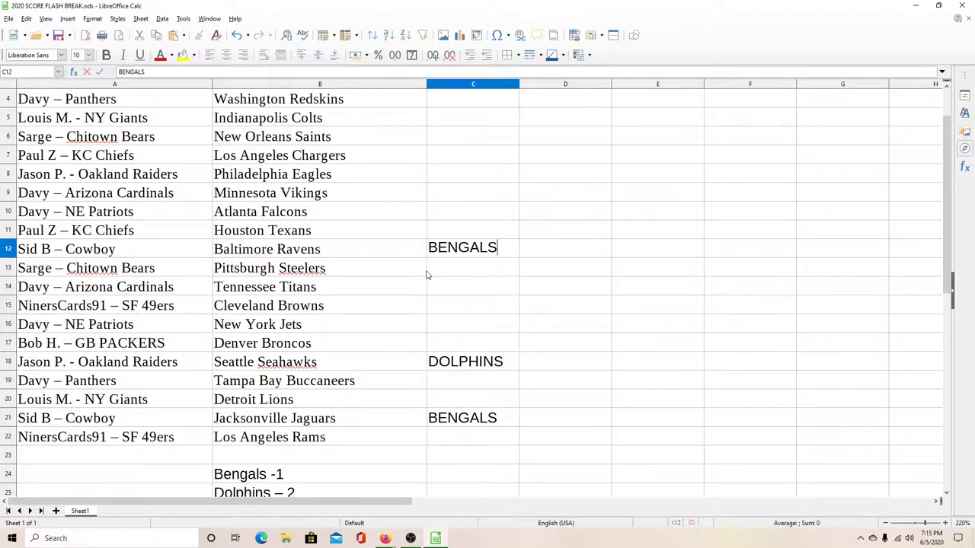
scroll(495, 233, up, 1)
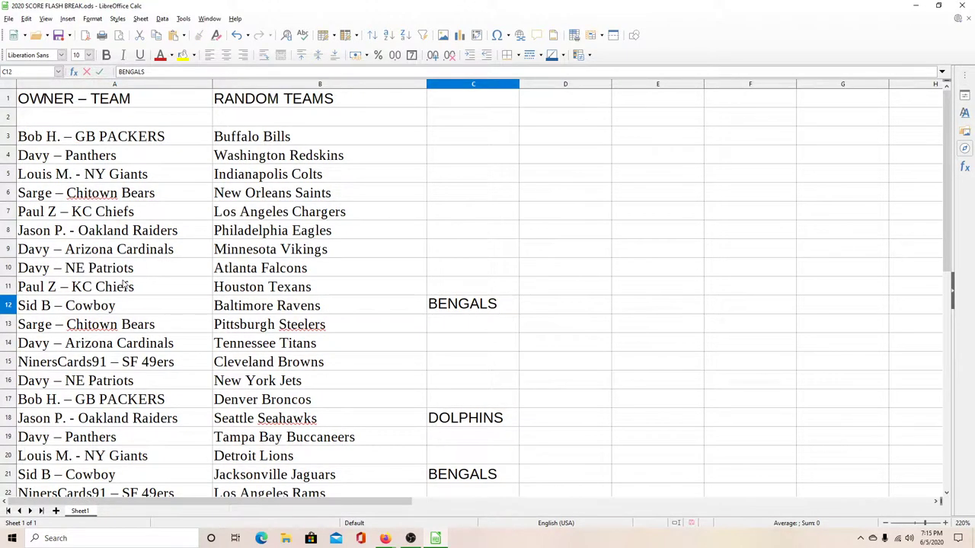
click(469, 230)
text(DOLPHINS)
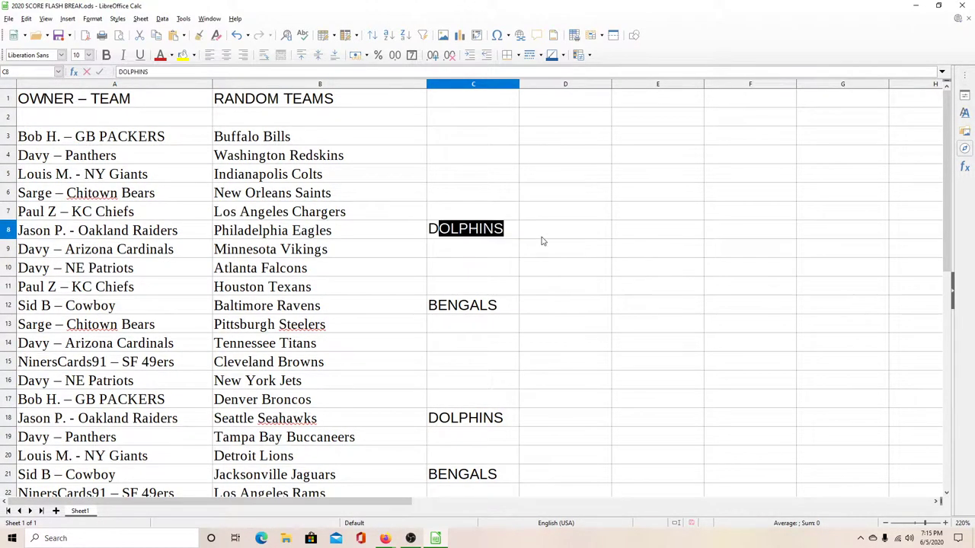
Delete the Bengals and Dolphins notes from cells B24 and B25 below the team list
scroll(534, 247, down, 2)
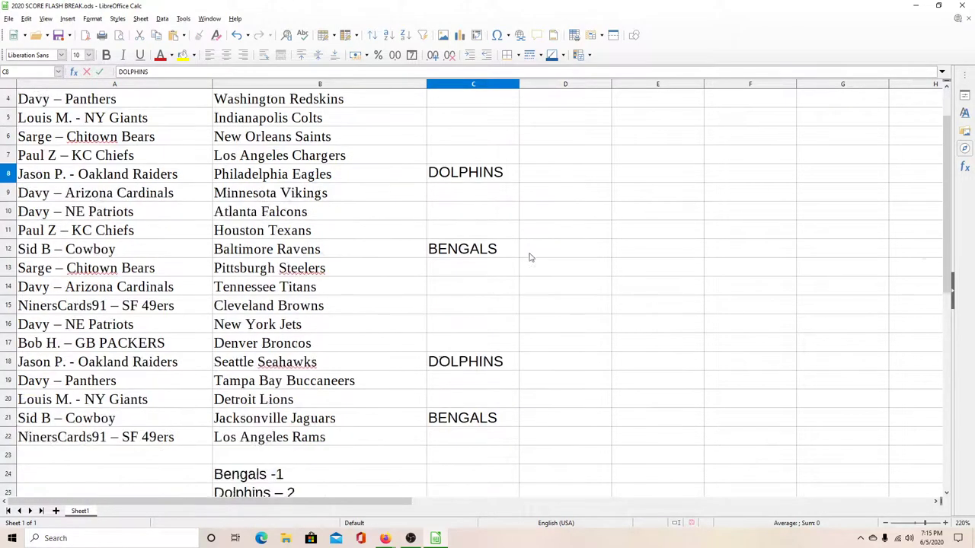
click(310, 417)
key(Delete)
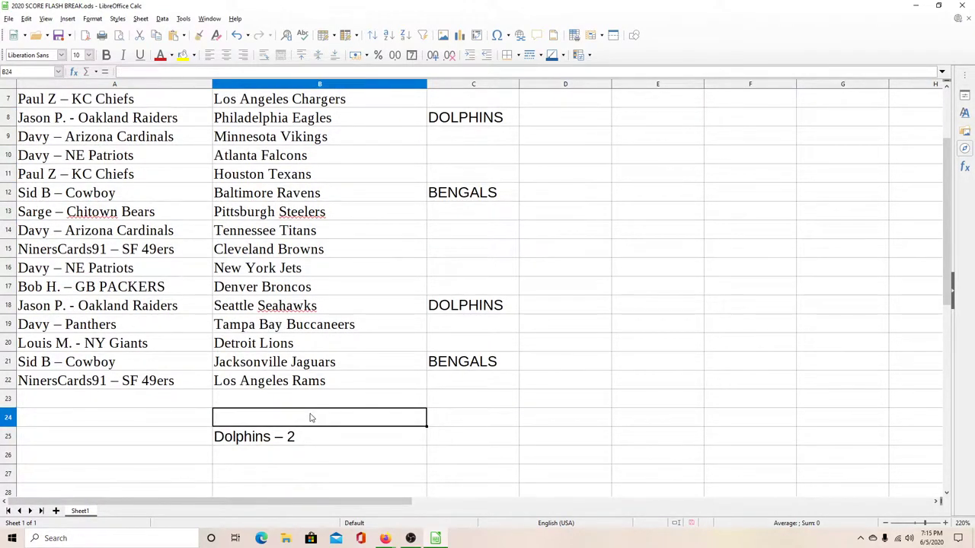
key(Down)
key(Delete)
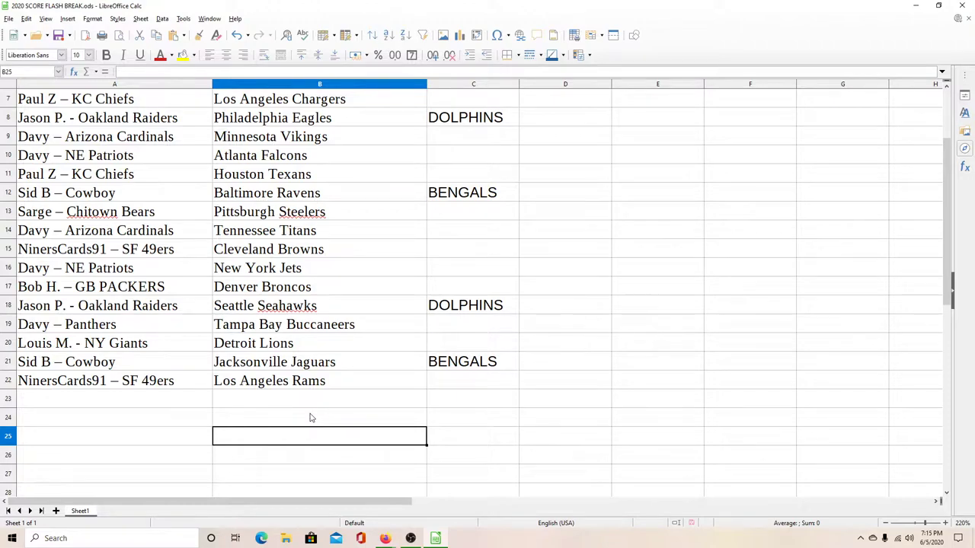
Bring all pairings into view, open the live chat window over the spreadsheet, and show the message held for review
scroll(310, 417, up, 2)
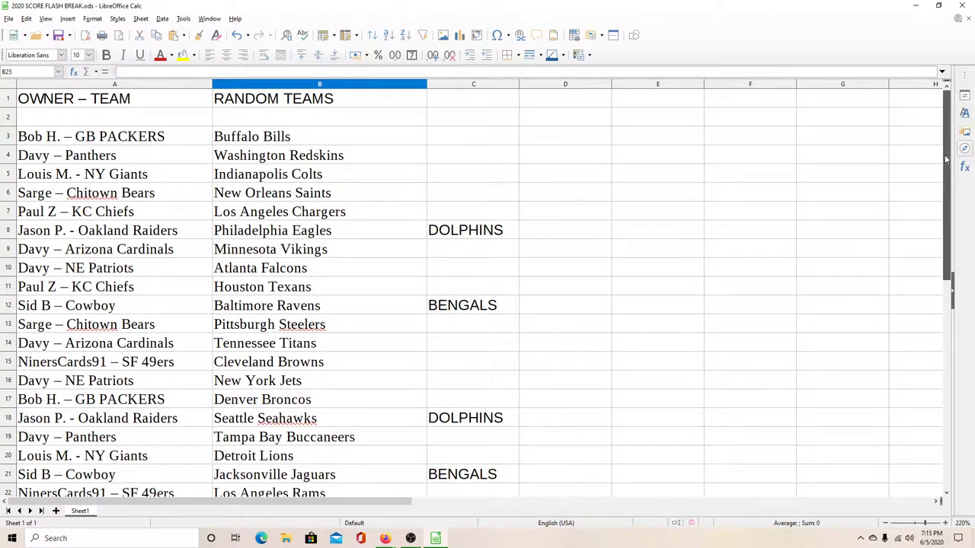
drag(947, 160, 948, 183)
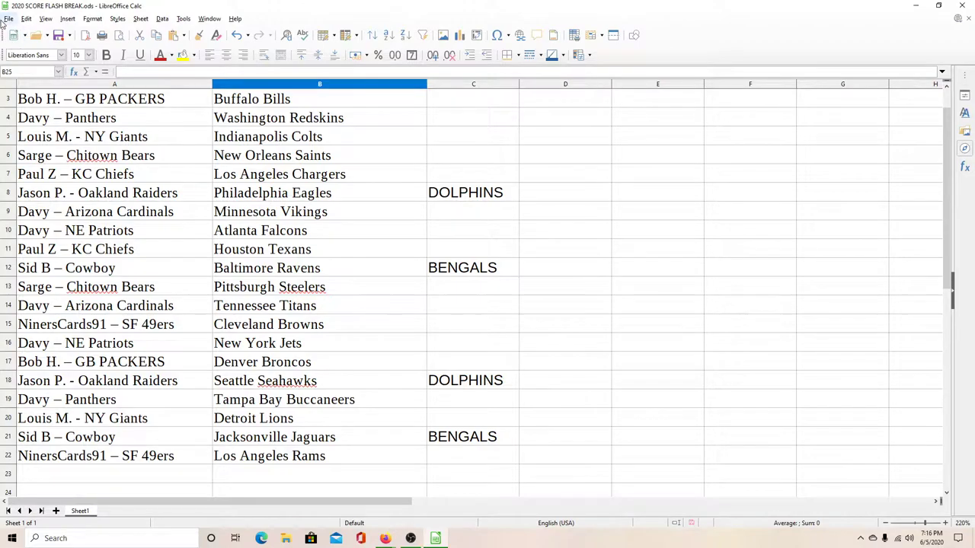
mouse_move(387, 539)
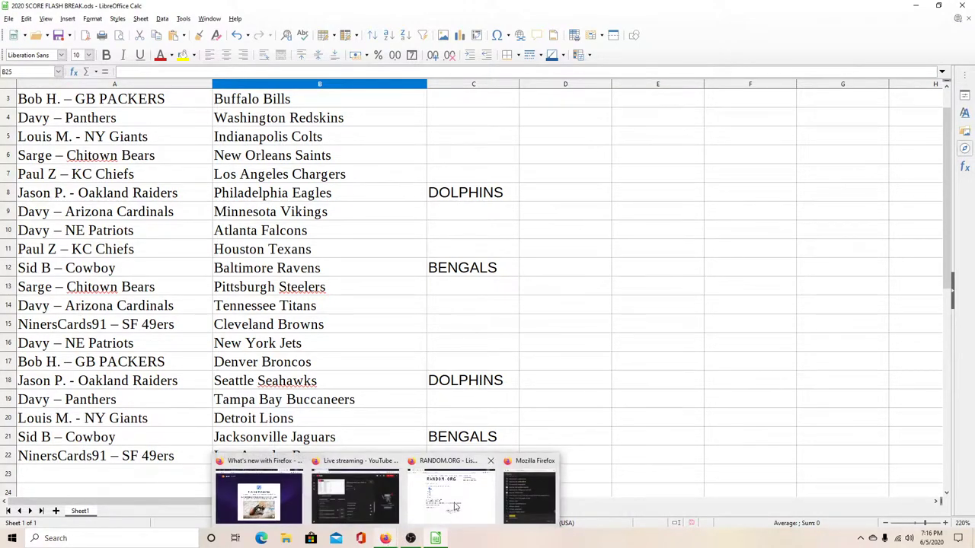
mouse_move(455, 505)
click(528, 497)
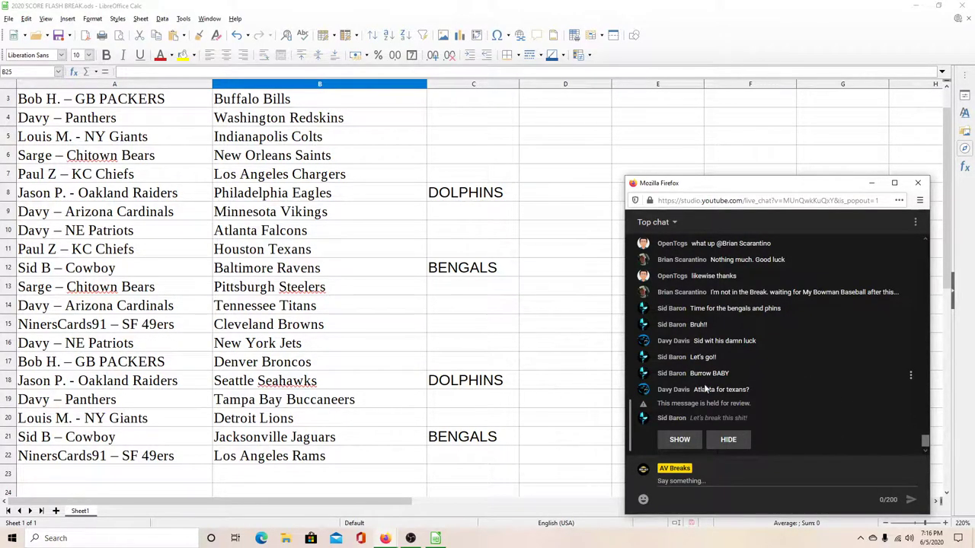
click(679, 440)
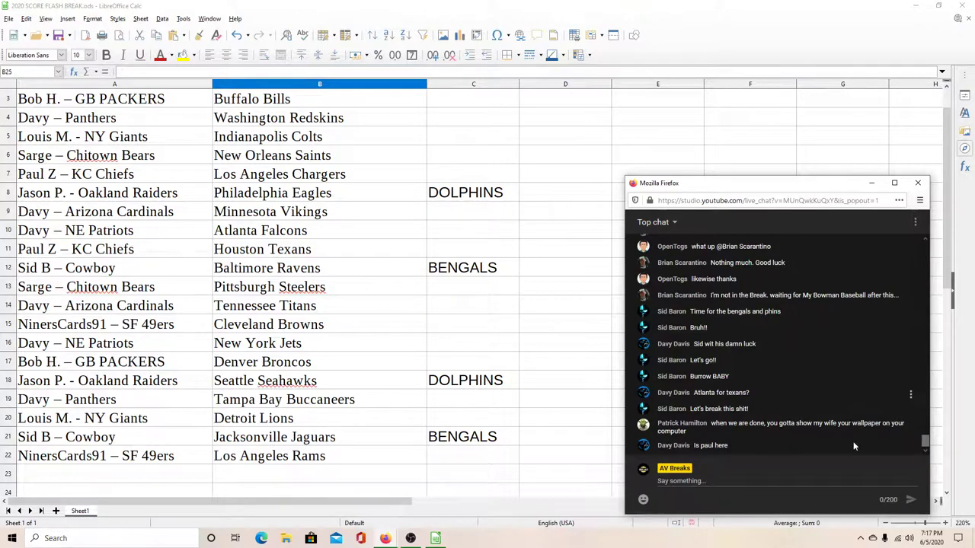
Save the spreadsheet, switch to OBS Studio, and transition the SHOW scene to the live program
click(9, 18)
click(38, 150)
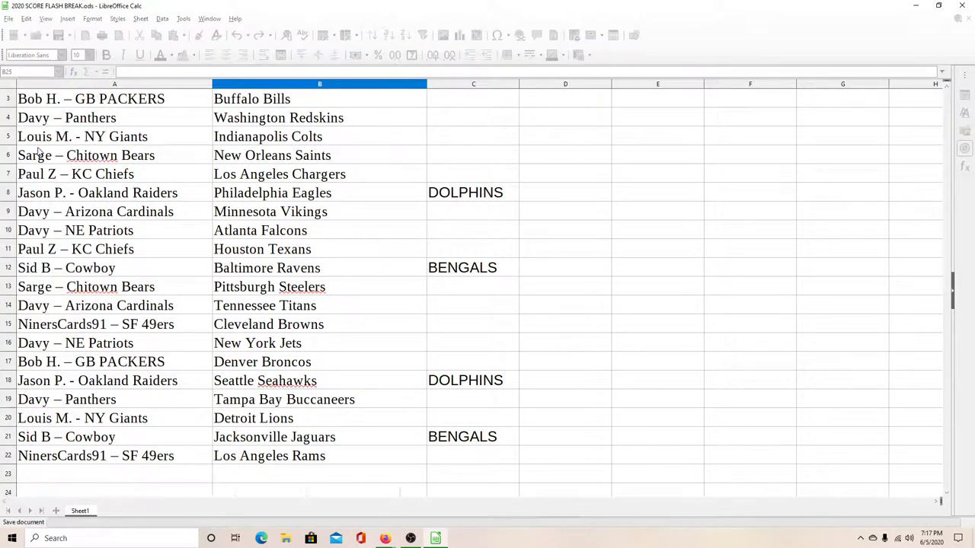
click(411, 539)
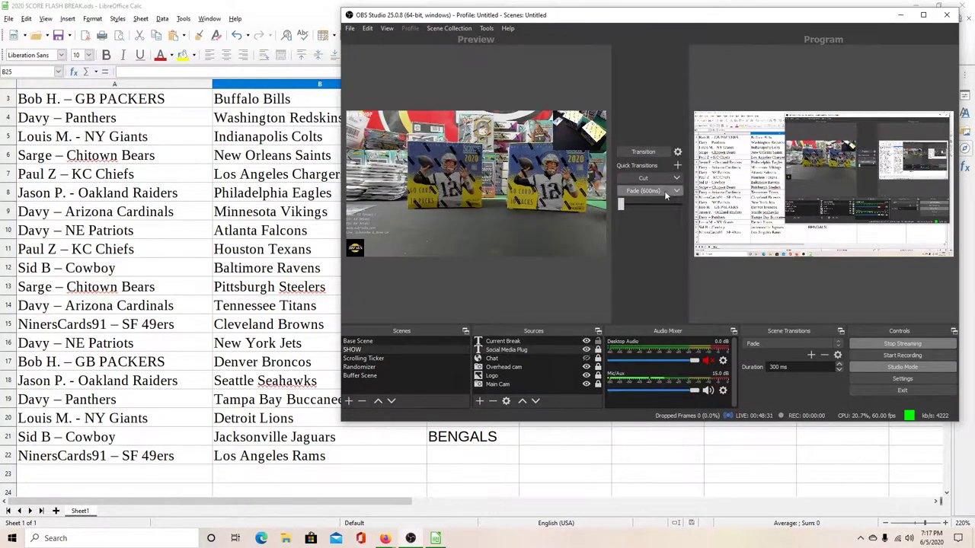
click(643, 152)
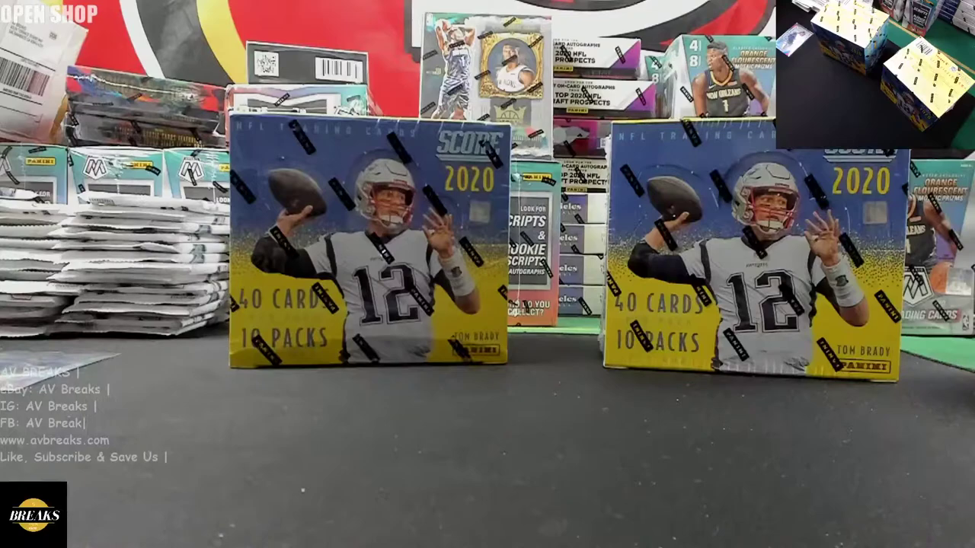